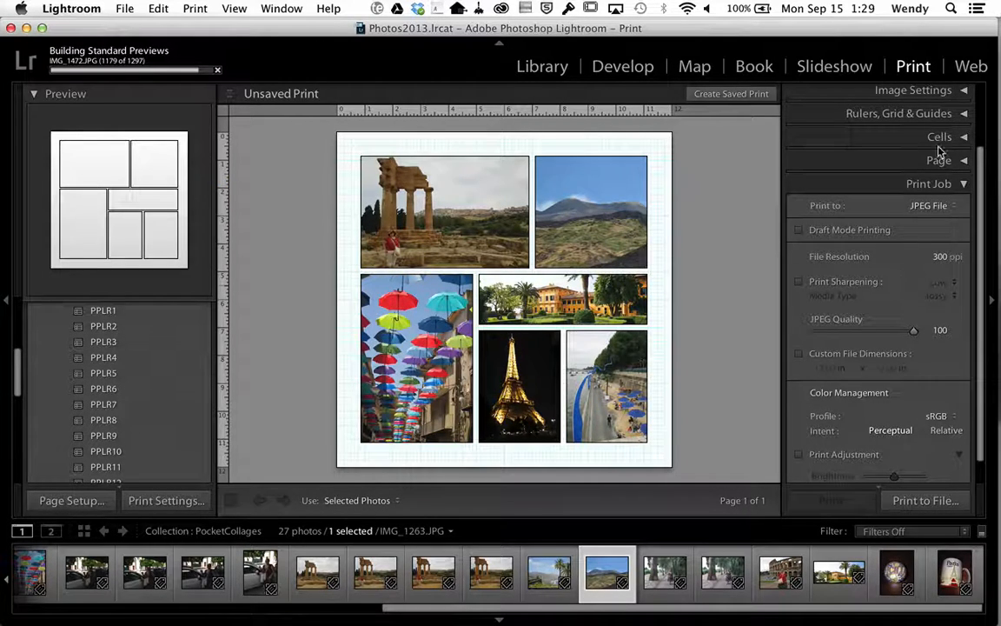
- Examine the Print Job settings for the custom package layout
scroll(934, 153, "down", 3)
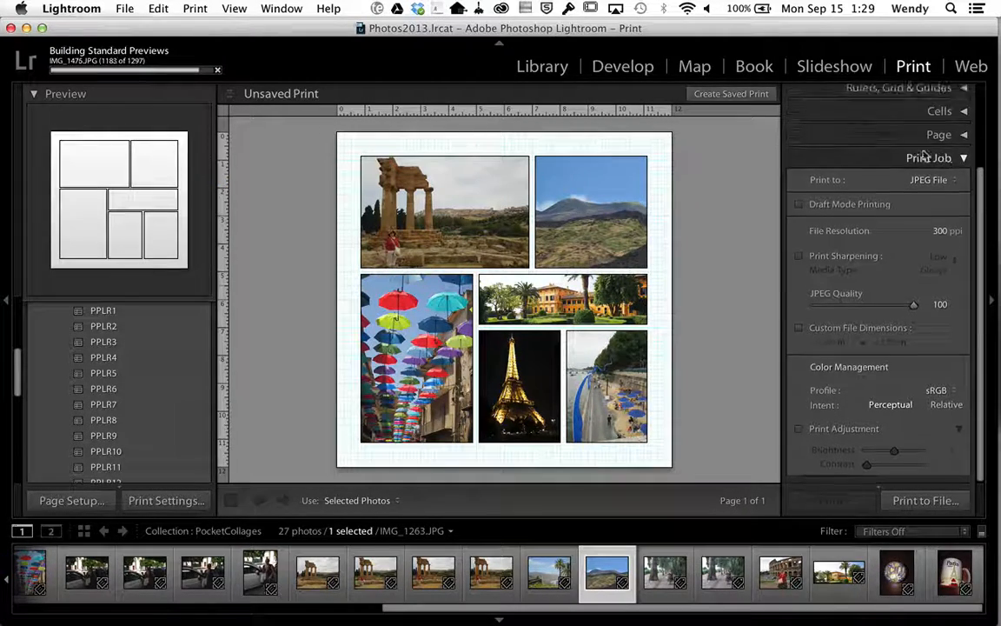
left_click(930, 157)
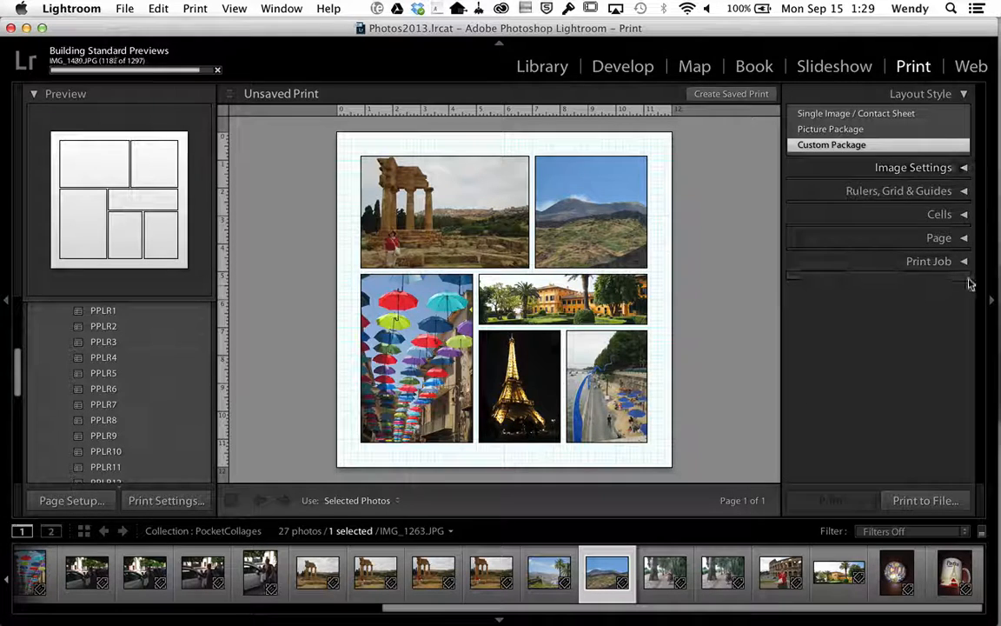
left_click(963, 261)
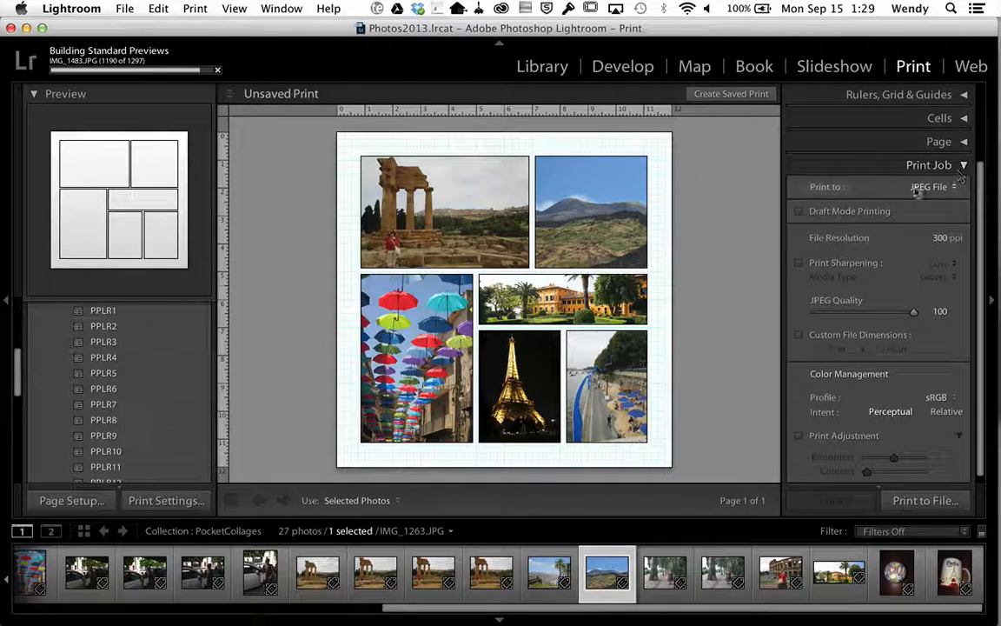
scroll(893, 196, "down", 2)
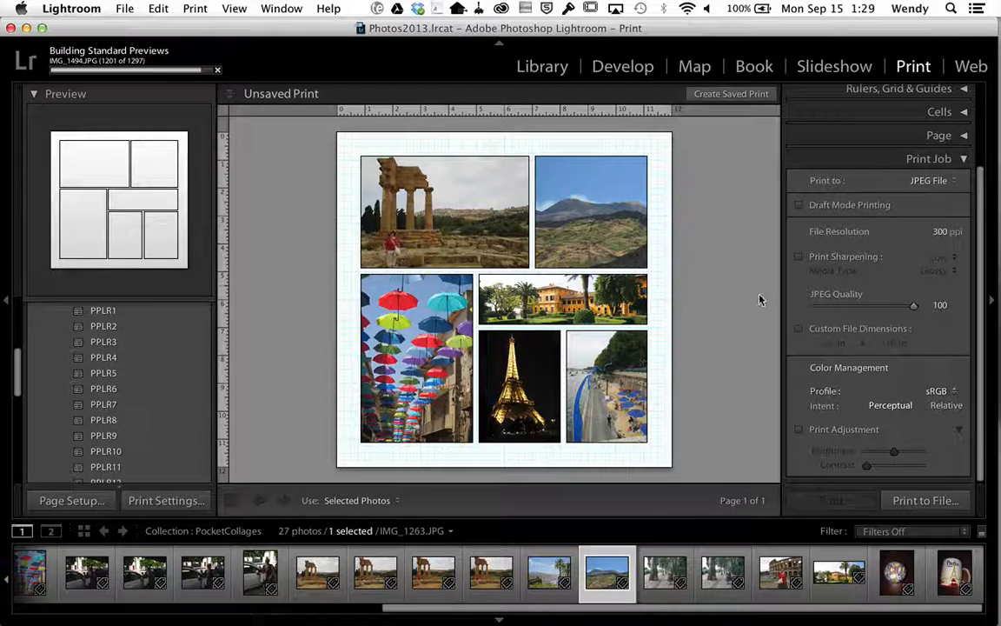
- Try custom file dimensions of 12.00 x 12.00 in for the JPEG output, check the output destinations, and disable the custom dimensions
left_click(799, 331)
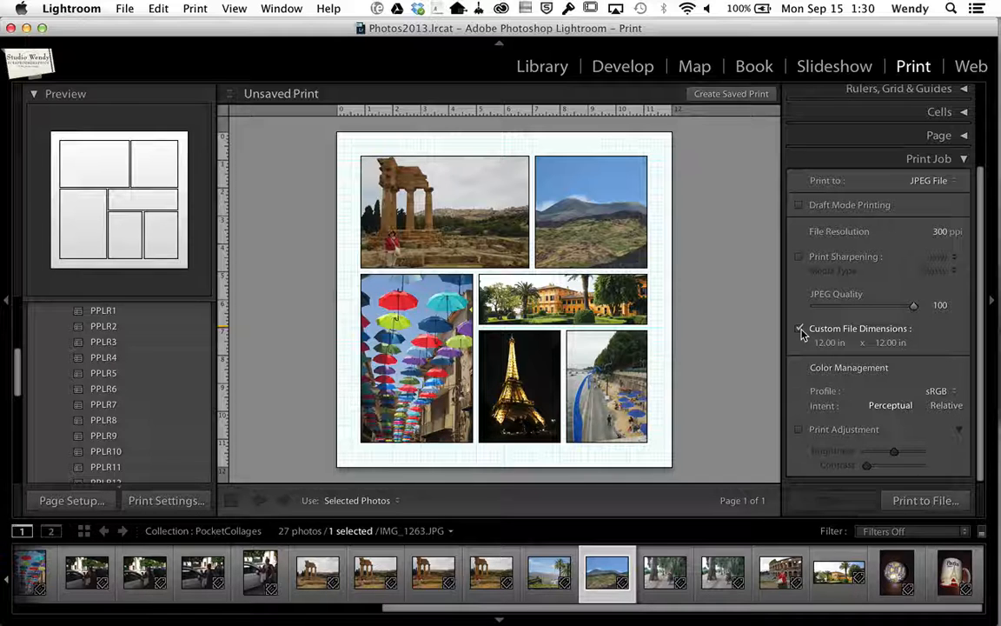
left_click(928, 184)
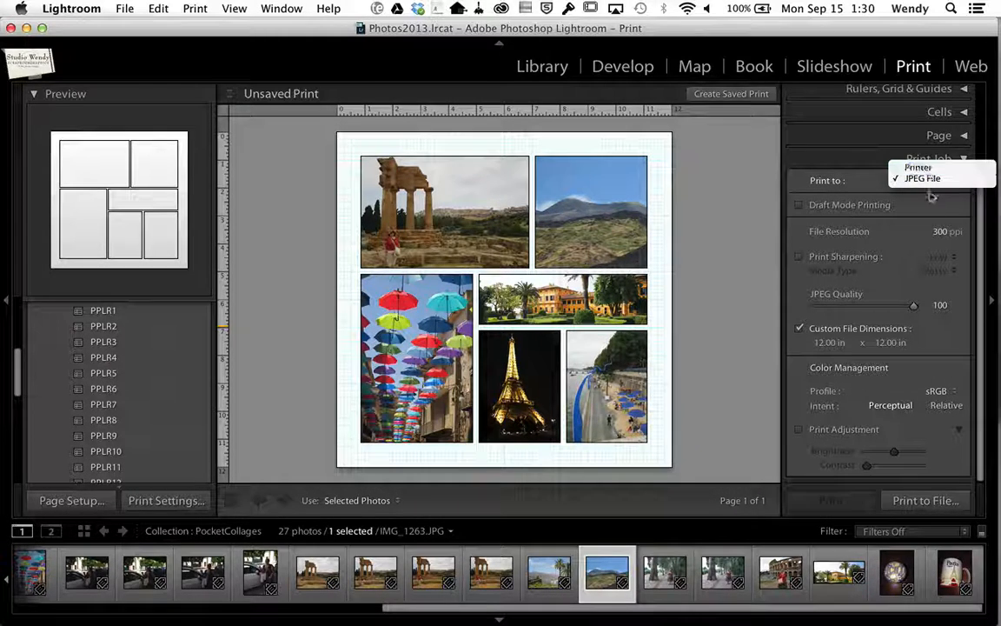
left_click(930, 200)
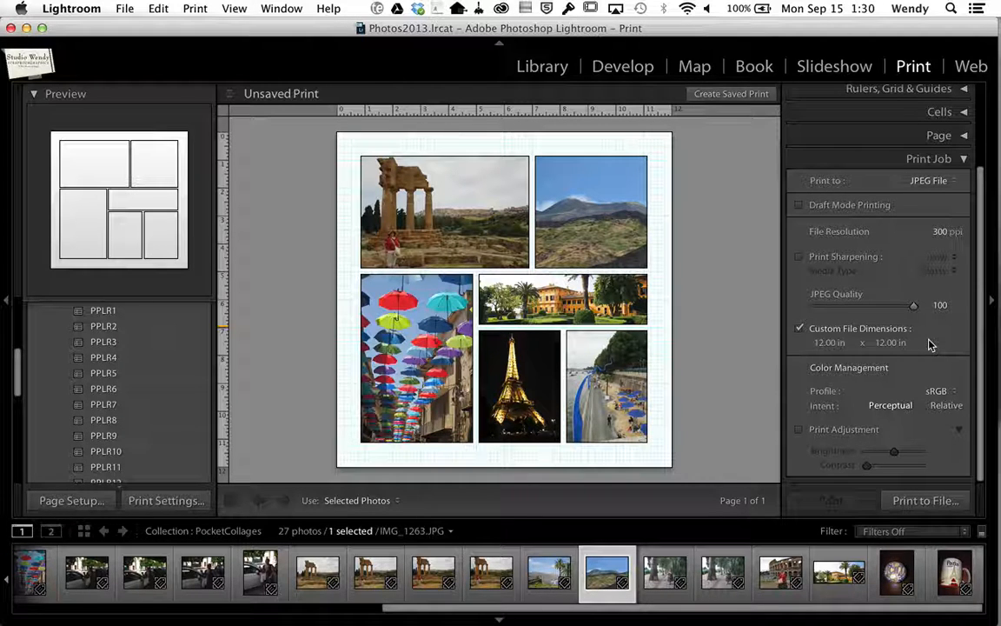
left_click(800, 329)
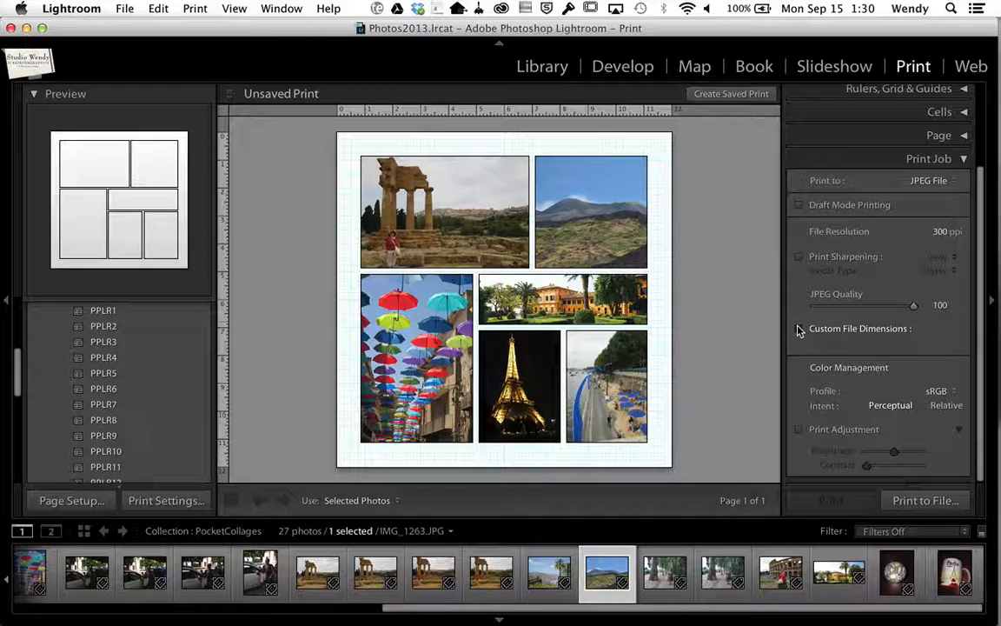
- Try the US Letter paper size in the page setup, and undo the change to the collage layout
left_click(67, 503)
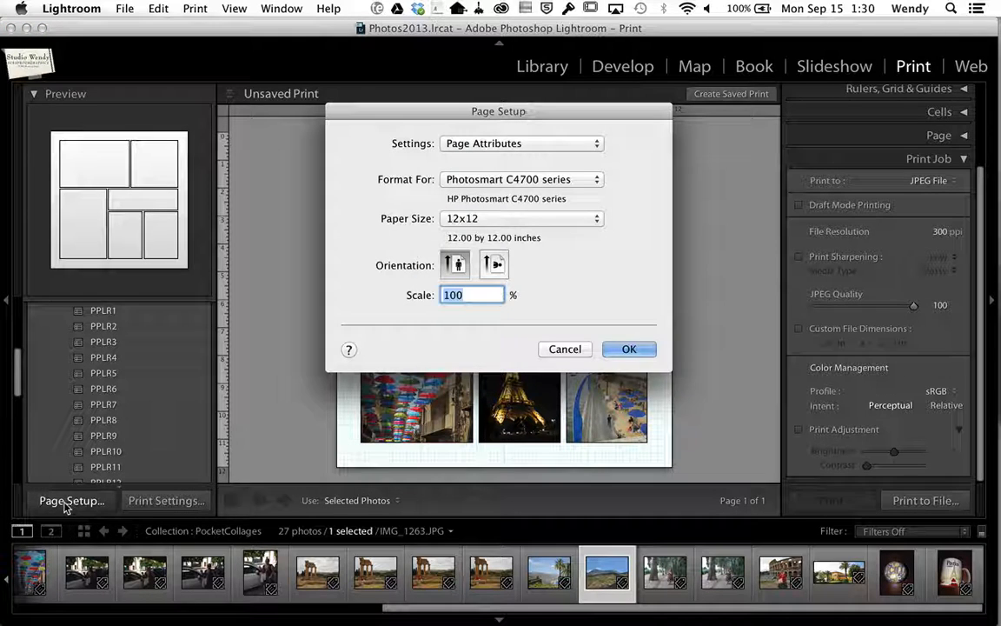
left_click(546, 219)
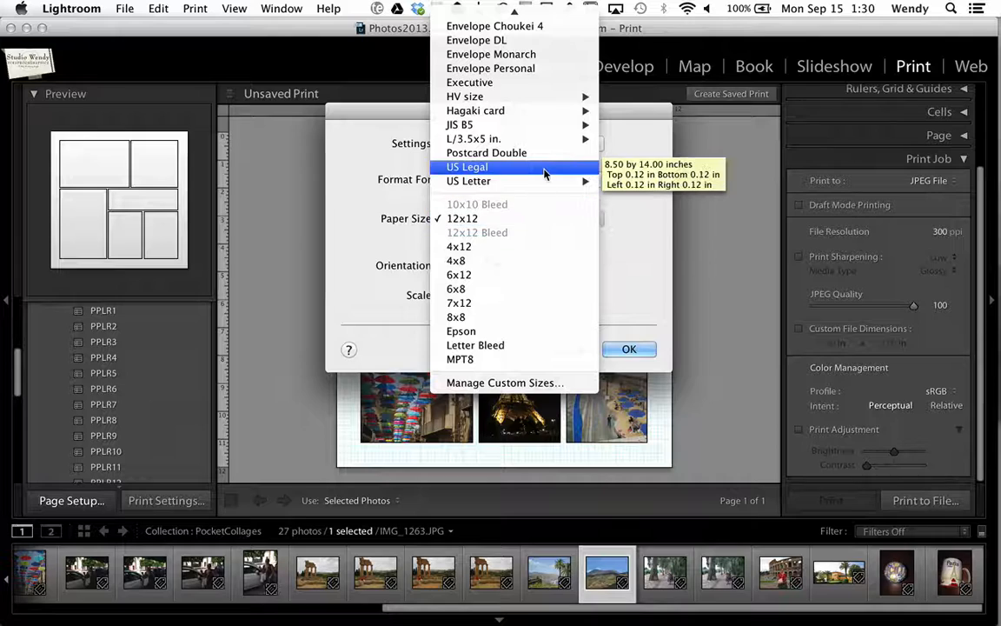
mouse_move(543, 185)
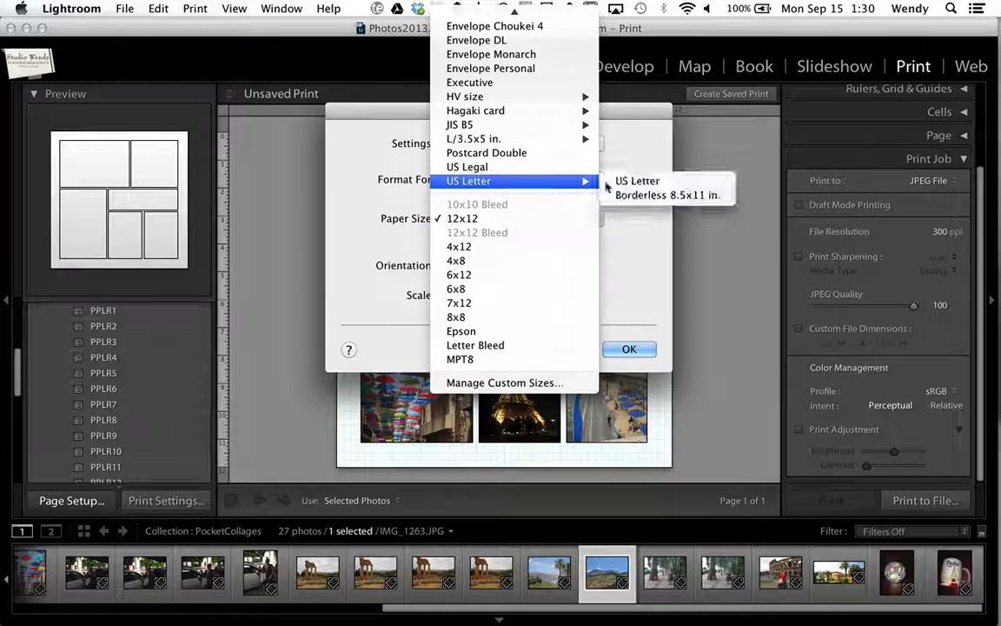
left_click(670, 185)
key("Return")
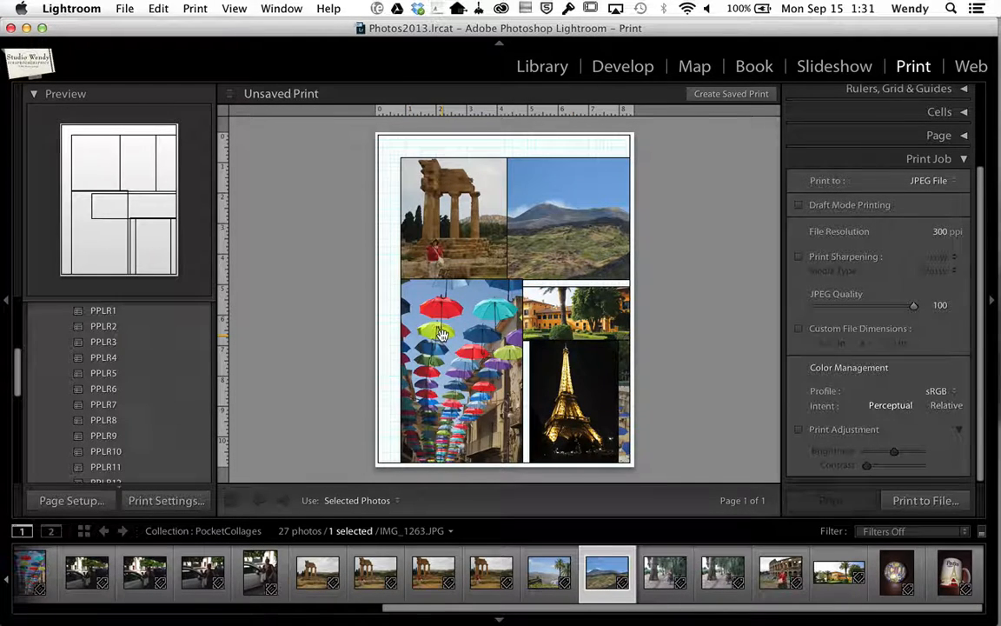
key("super+z")
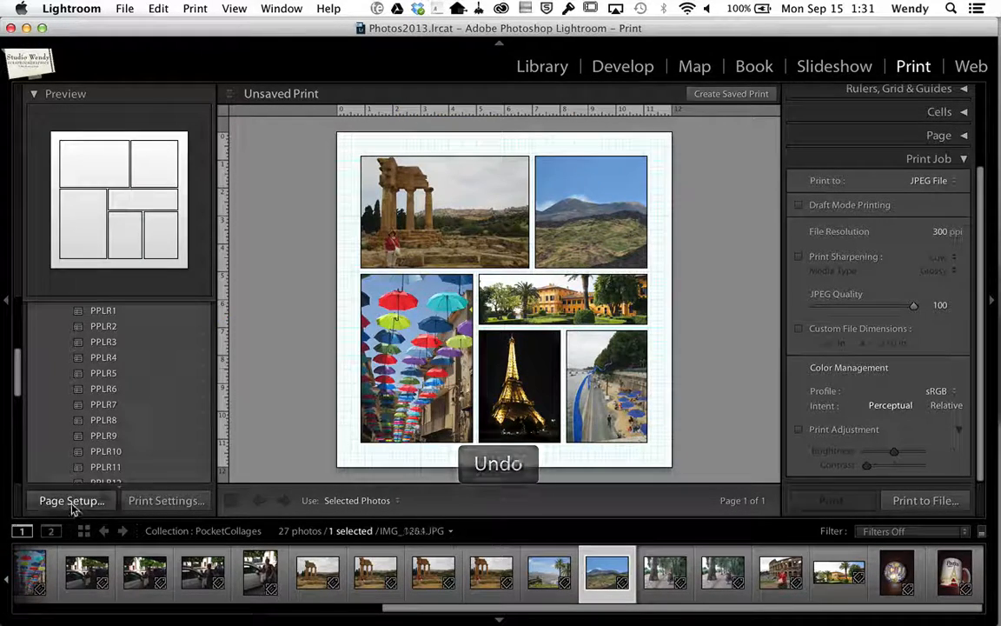
- Try adding a new custom paper size from the page setup, and discard it
left_click(72, 502)
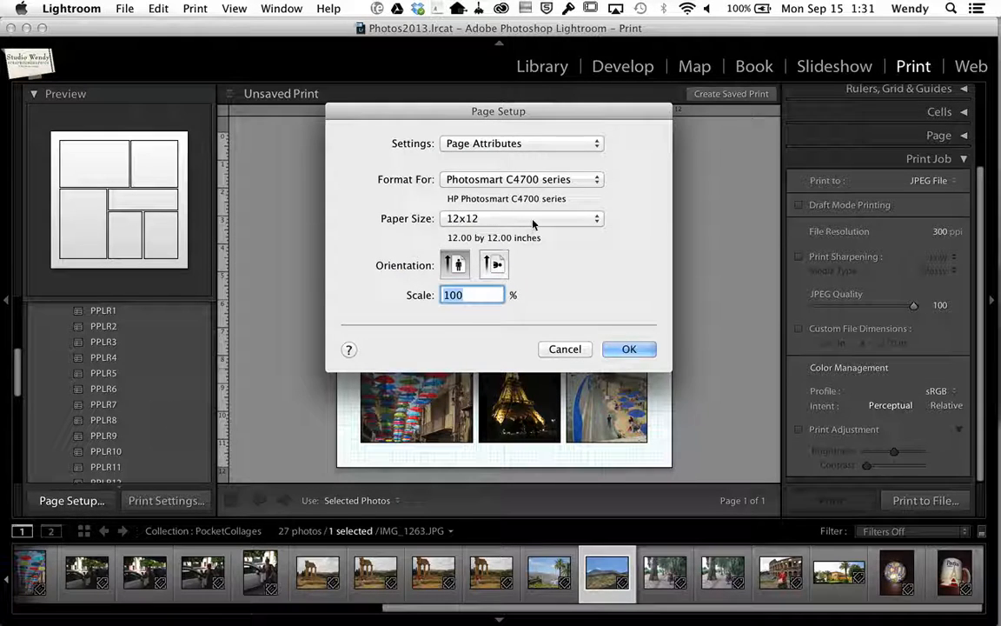
left_click(533, 220)
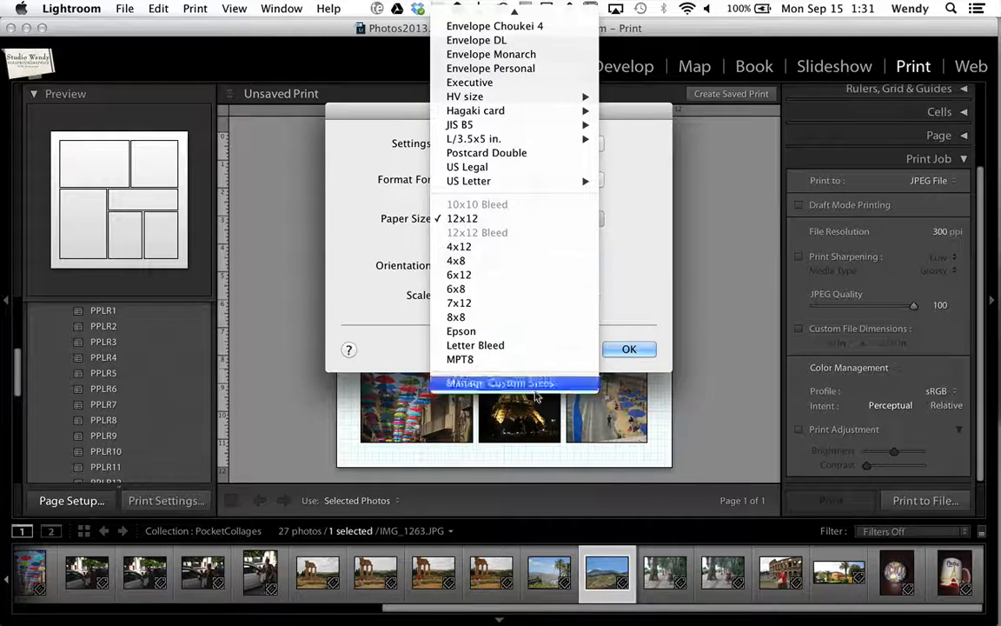
left_click(484, 383)
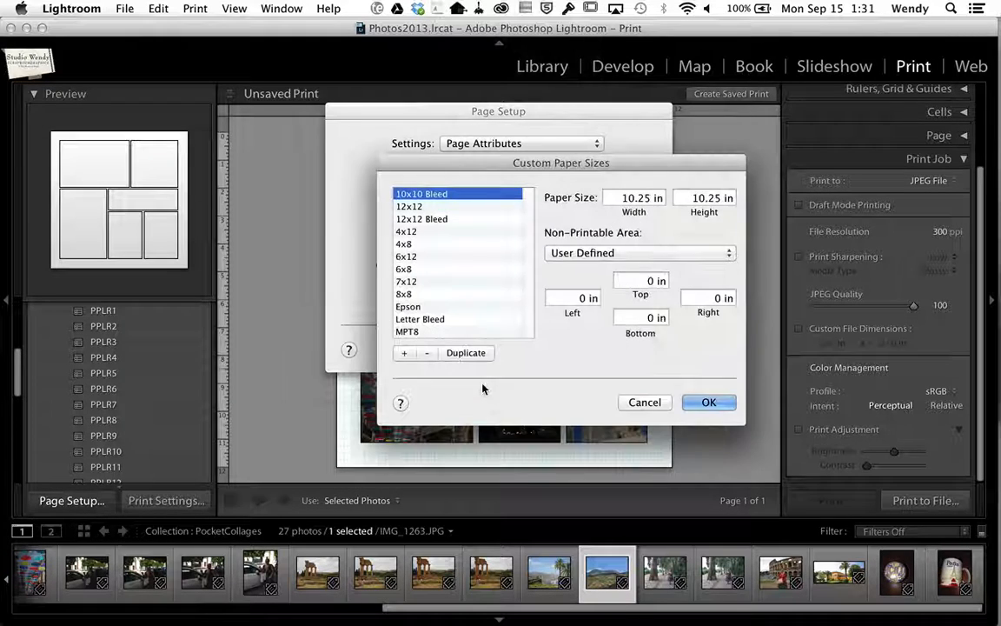
left_click(403, 353)
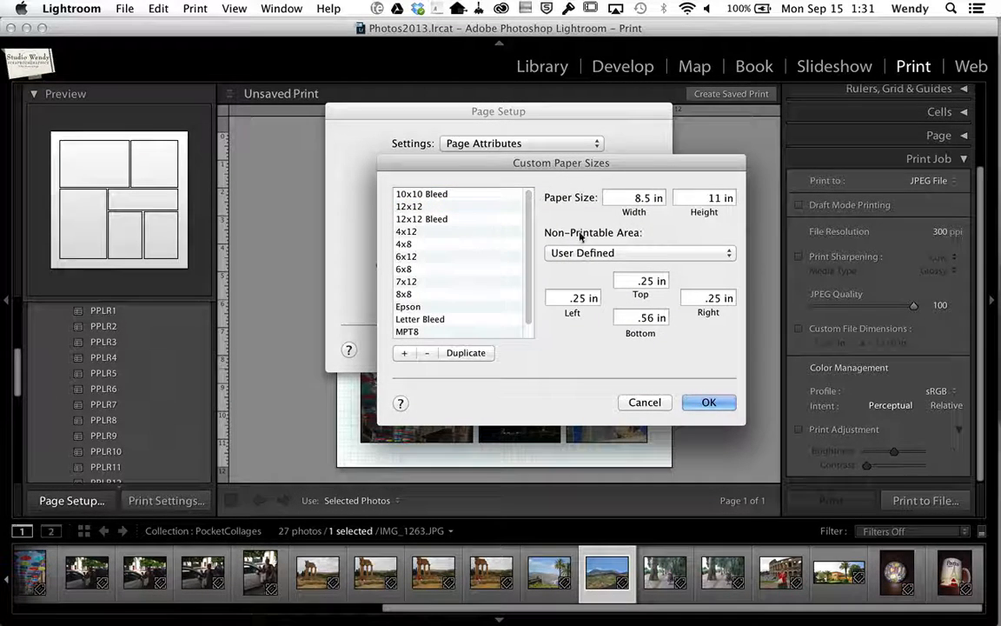
left_click(645, 403)
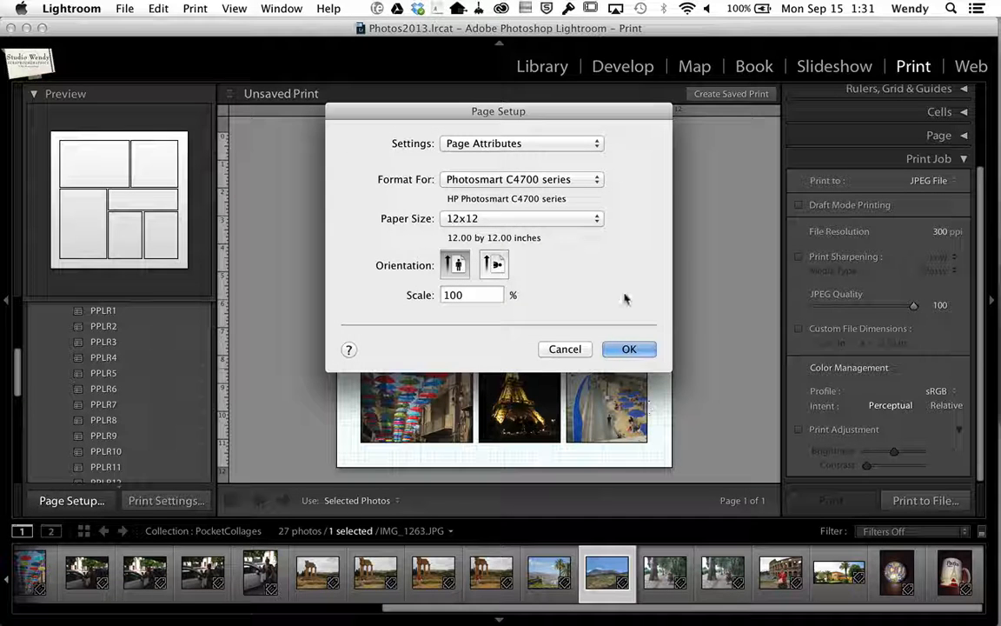
- Examine the available paper sizes in the page setup, keep 12x12 selected, and close the setup without applying changes
left_click(538, 219)
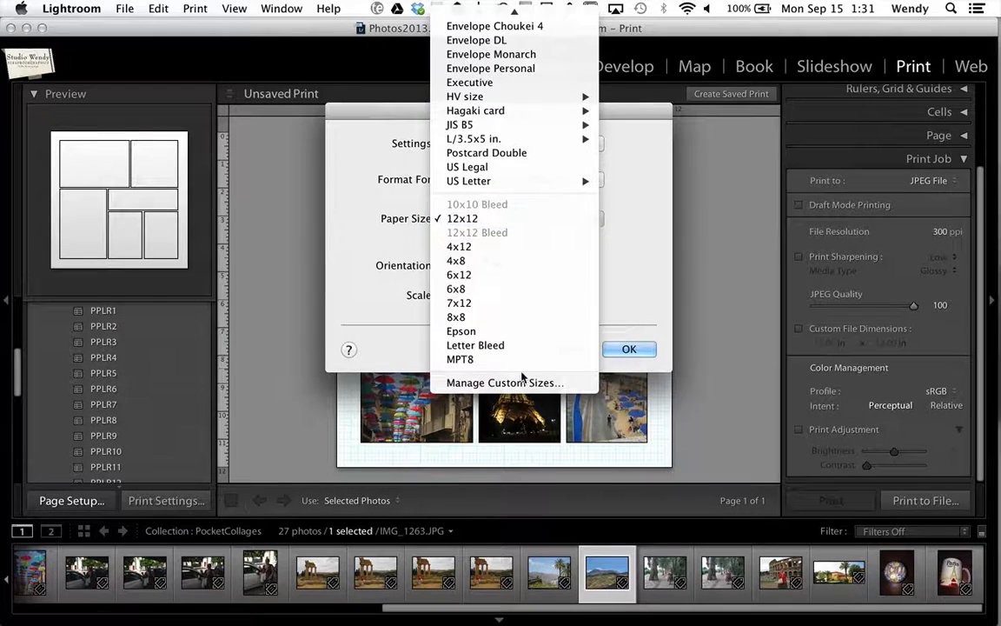
scroll(539, 346, "up", 3)
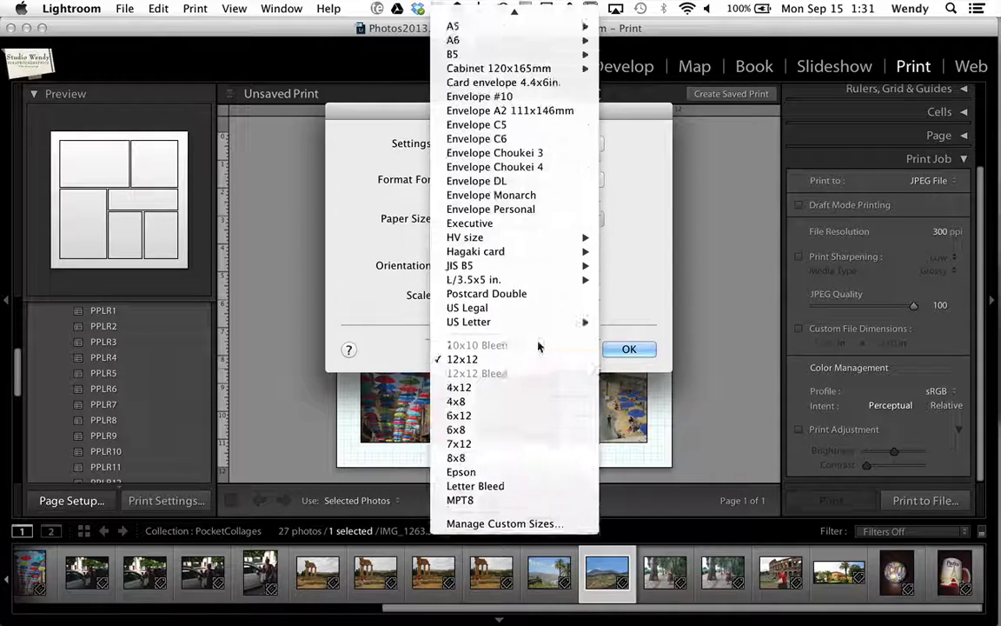
scroll(539, 343, "up", 3)
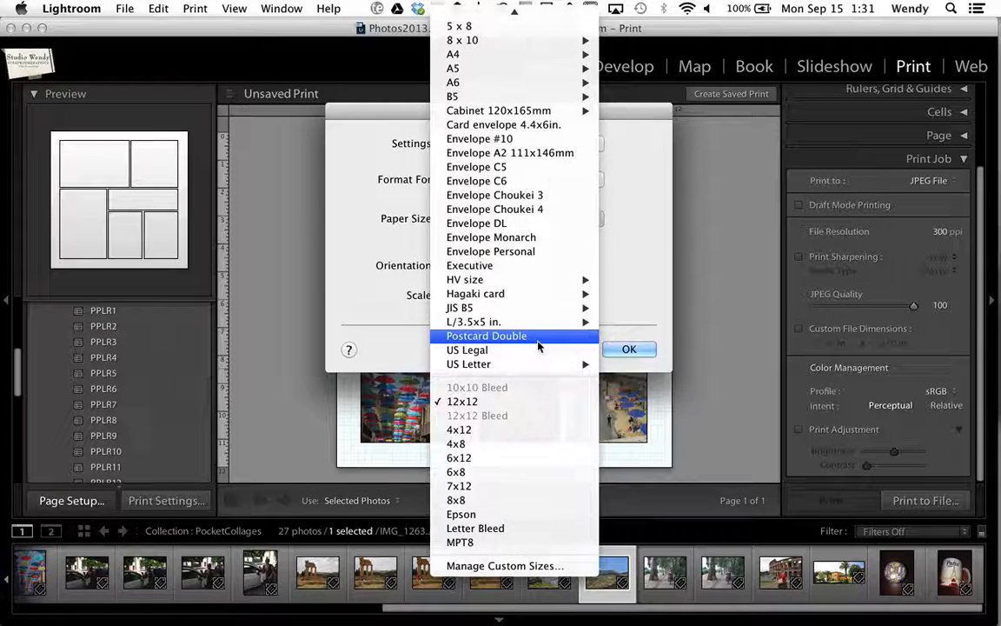
left_click(636, 264)
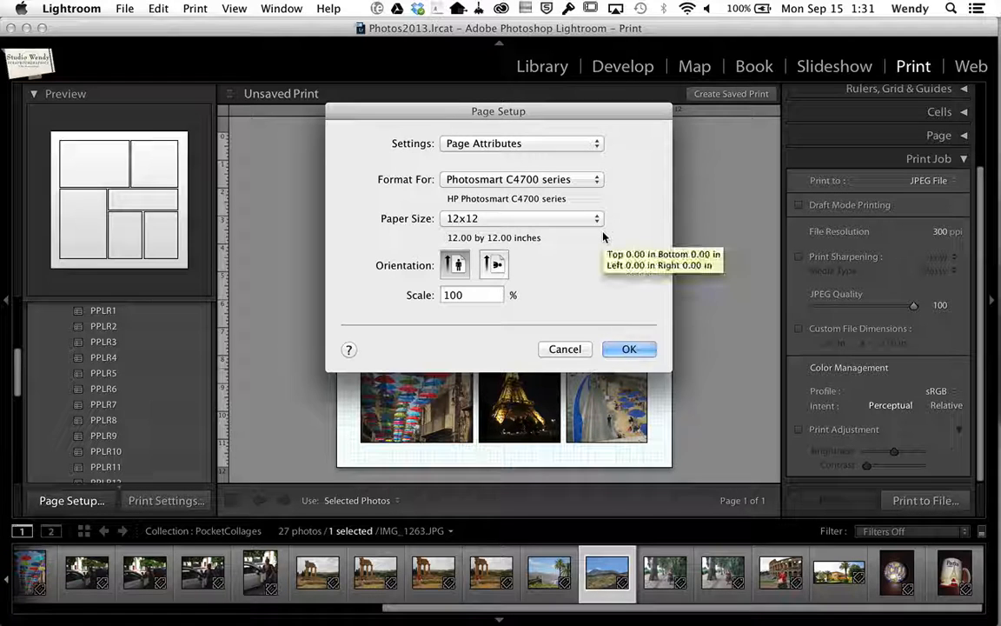
left_click(557, 219)
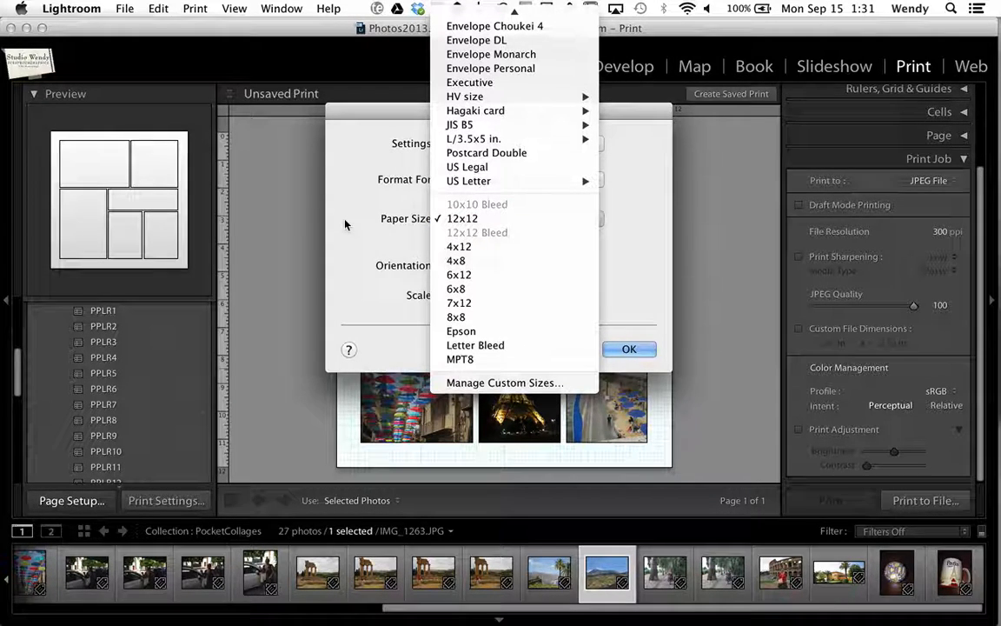
left_click(462, 218)
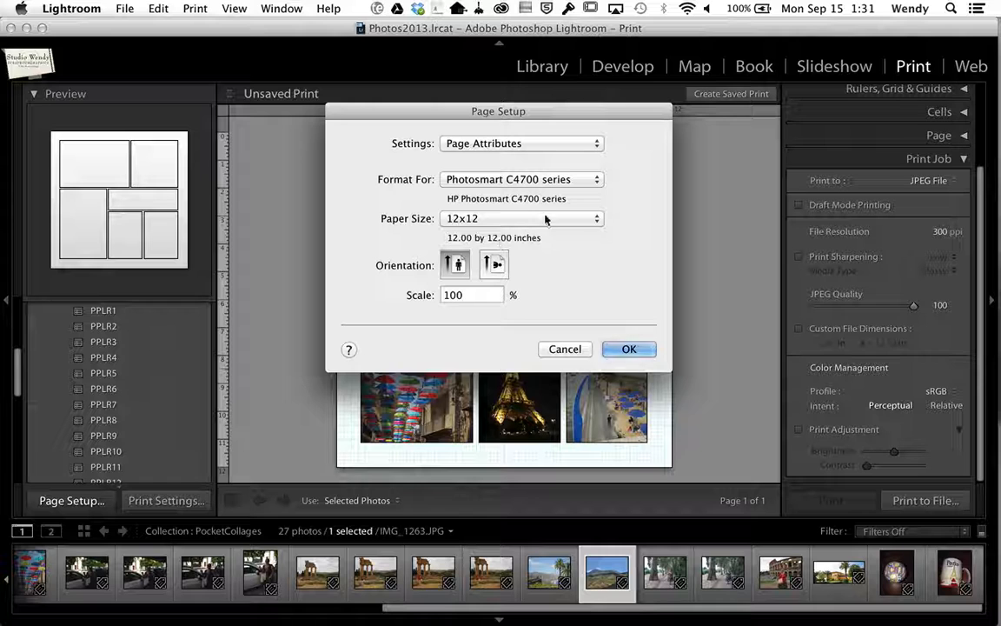
left_click(564, 352)
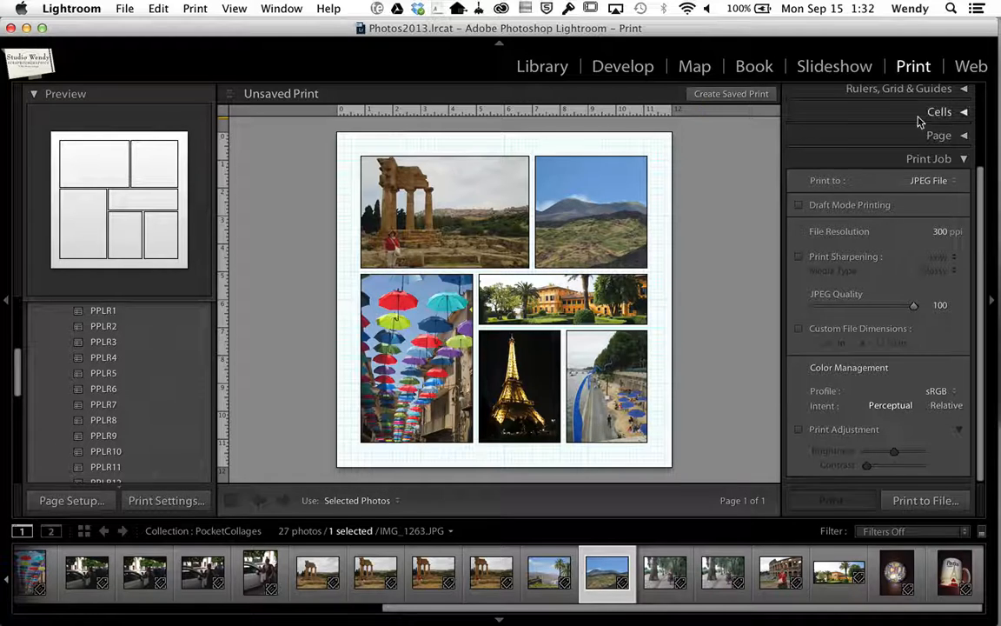
- Set the print job's output to Printer and leave the Print Job settings expanded
left_click(937, 182)
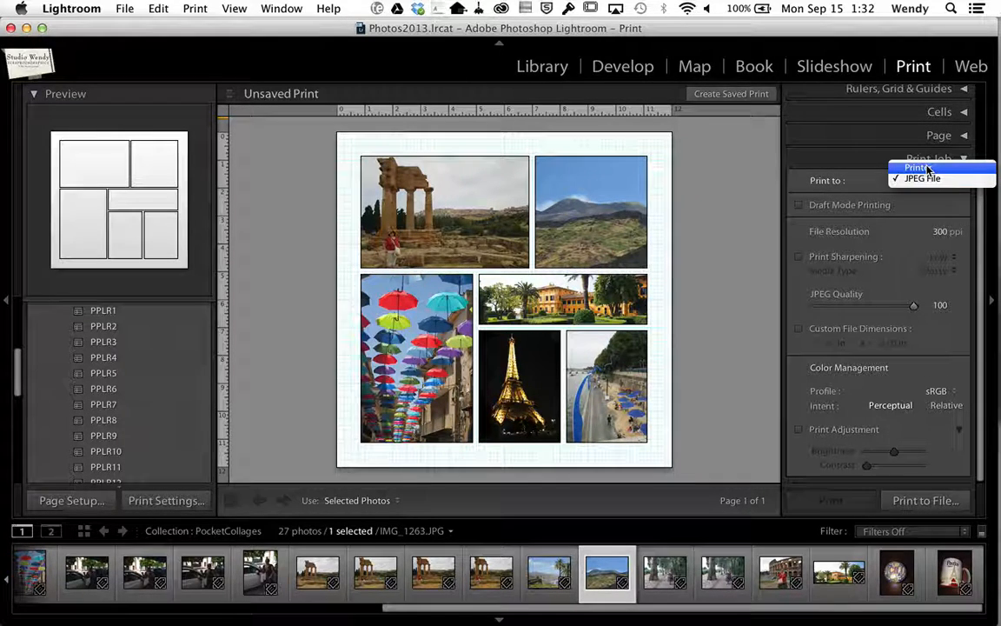
left_click(928, 168)
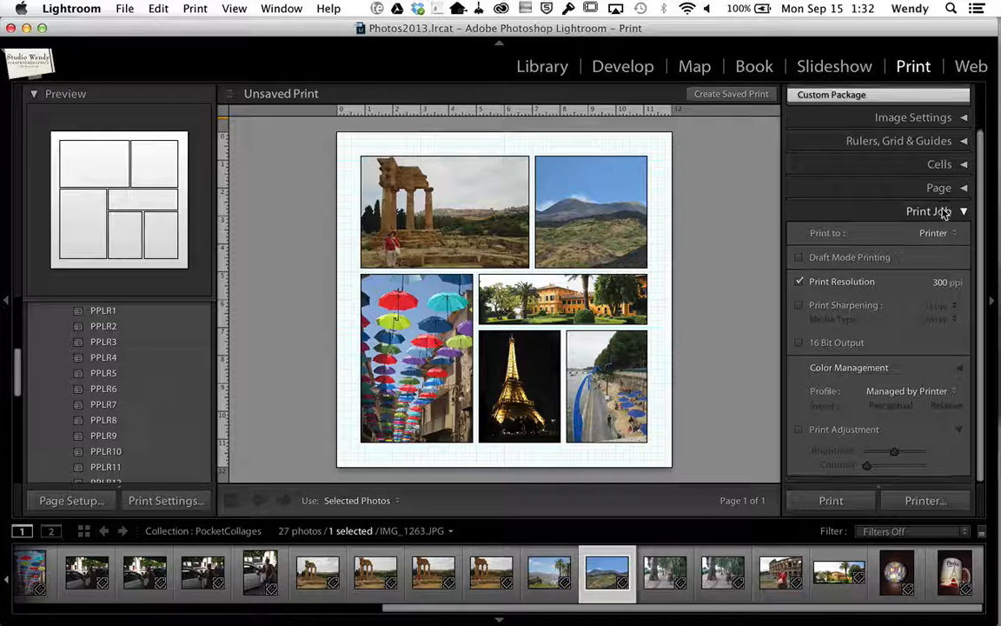
left_click(960, 215)
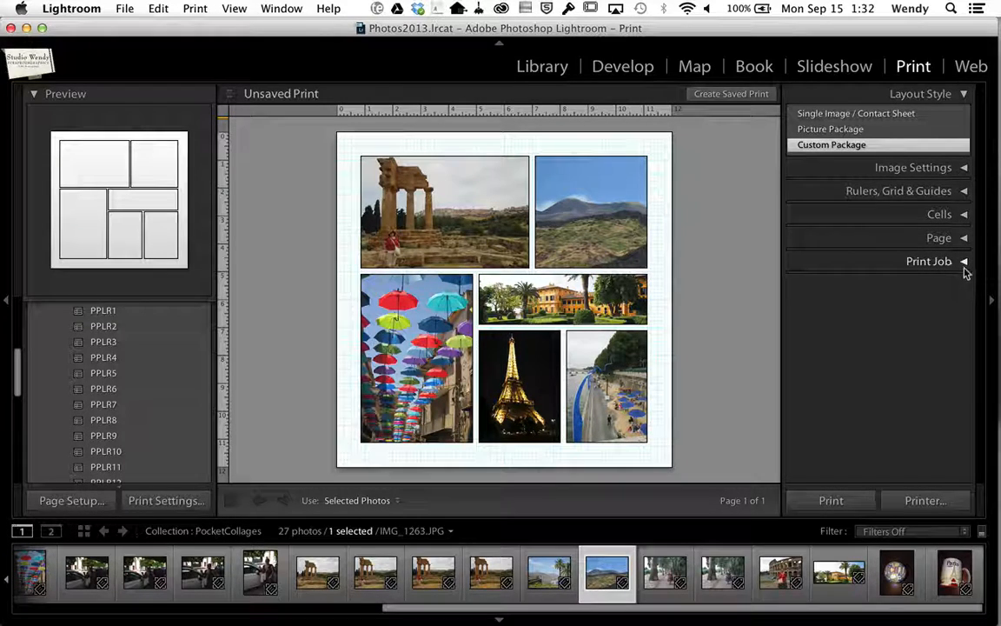
left_click(961, 265)
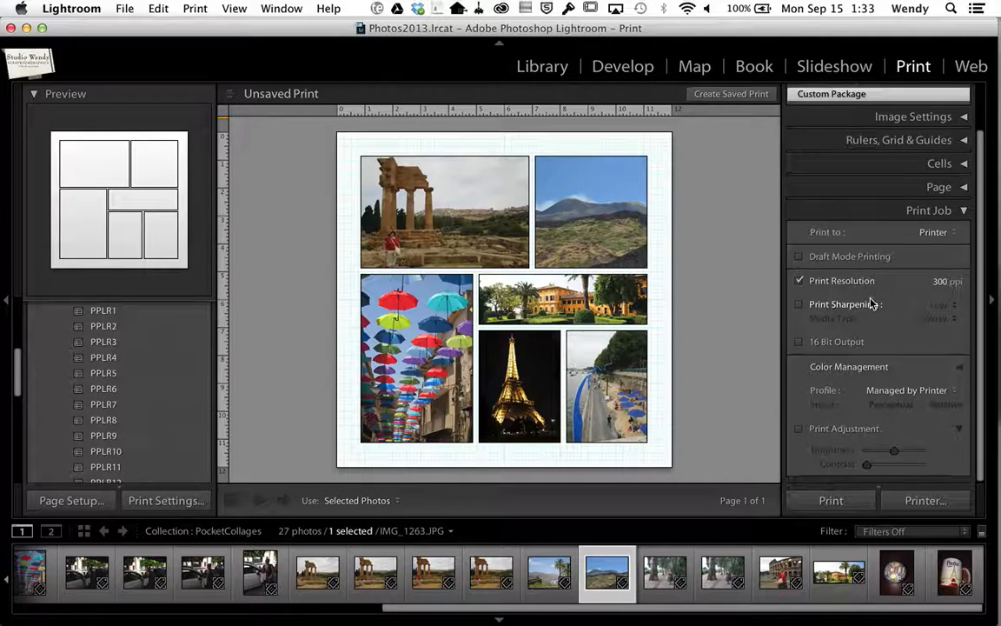
- Save the collage page as a PDF named EuropeTrip1.pdf in the LR folder through the print dialog
left_click(925, 500)
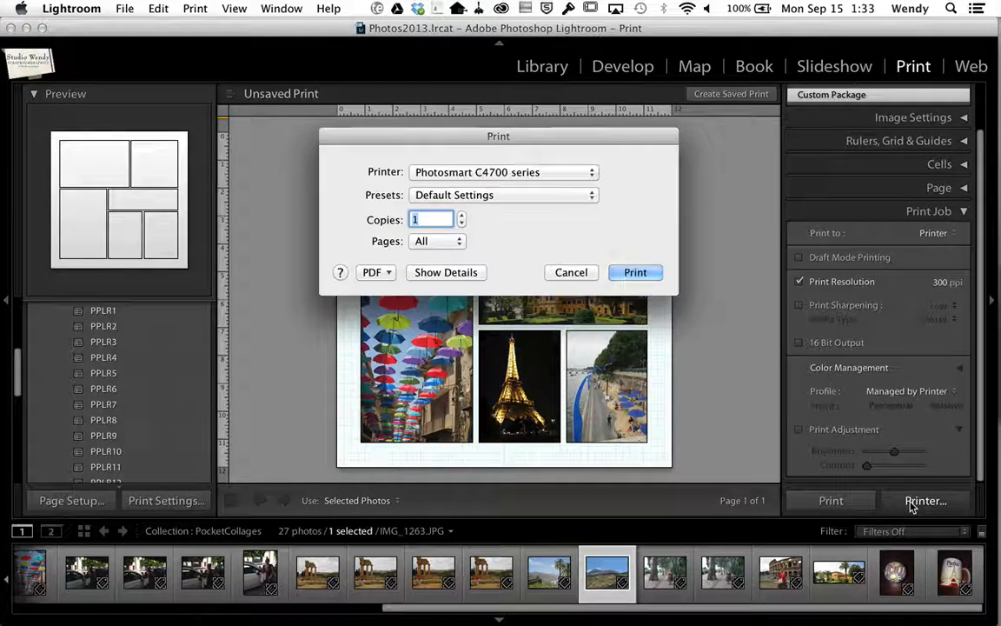
left_click(383, 274)
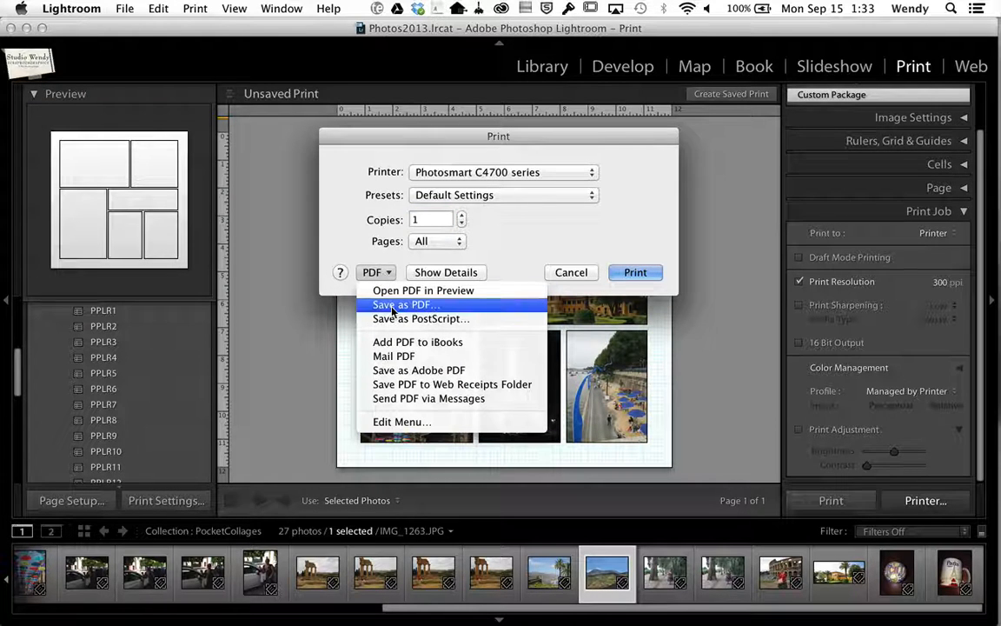
left_click(393, 305)
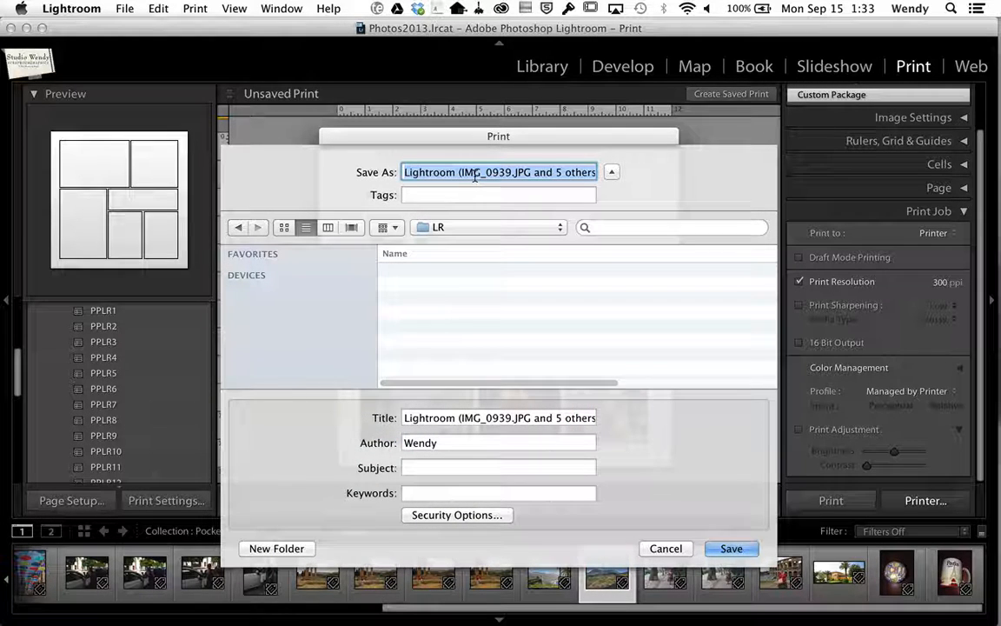
type("EuropeTrip1.pdf")
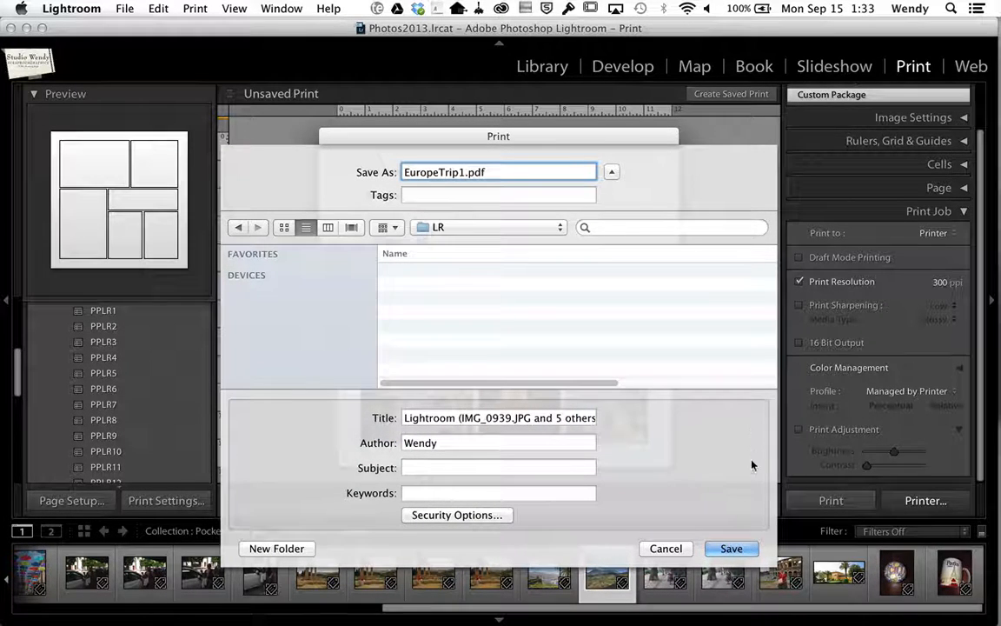
left_click(730, 549)
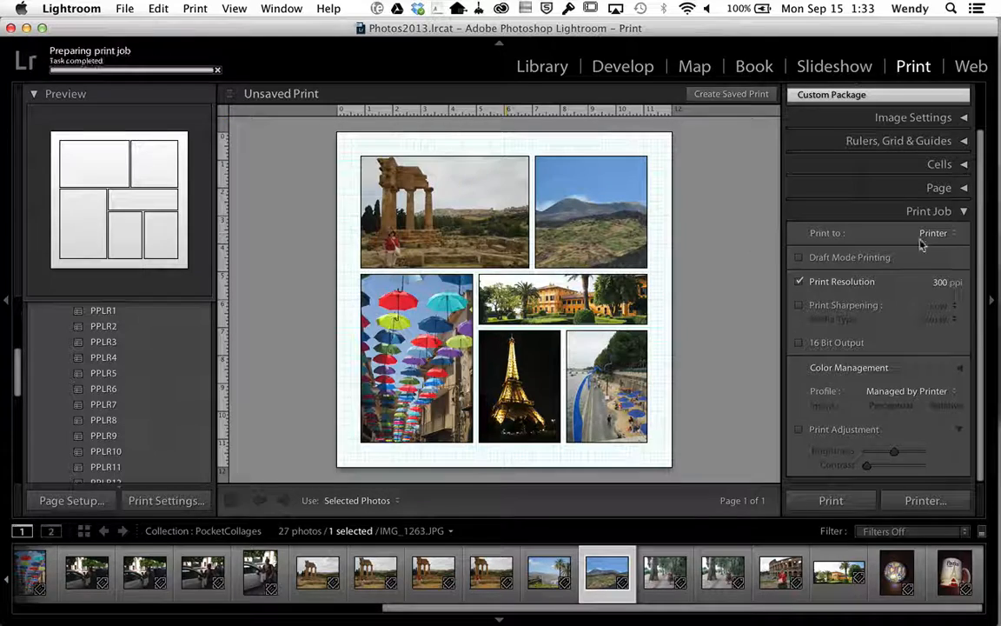
- Print the collage to a JPEG file with custom dimensions of 12.00 x 12.00 in, saved as EuropeTrip1.jpg in the LR folder
left_click(943, 232)
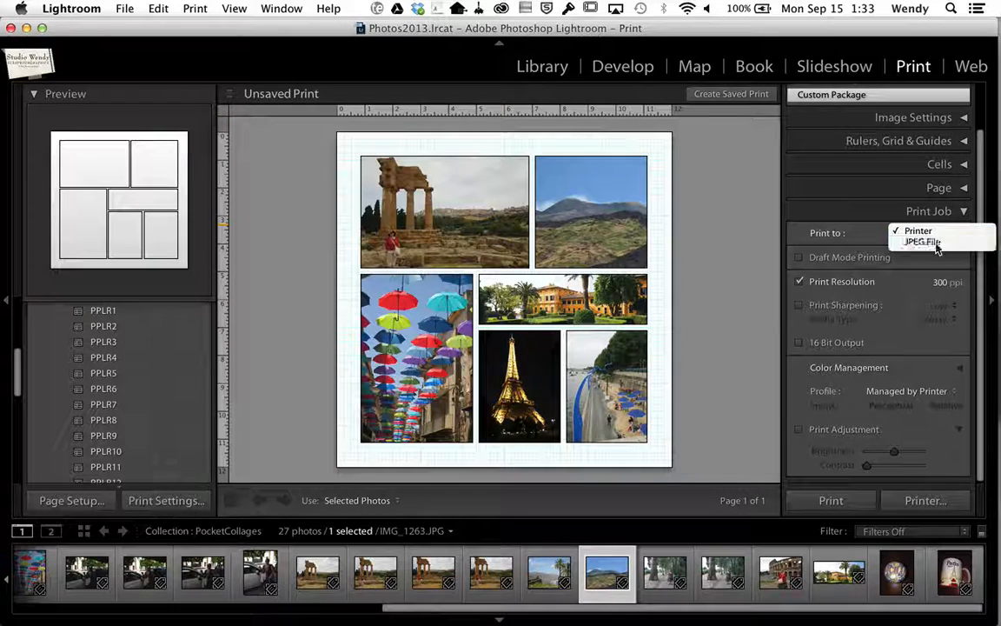
left_click(928, 241)
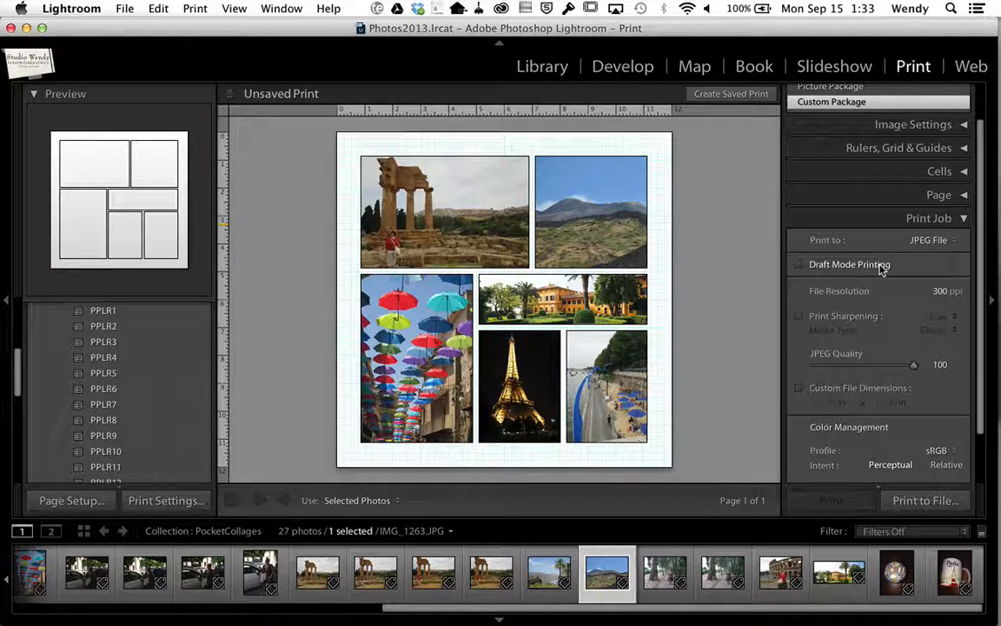
left_click(799, 389)
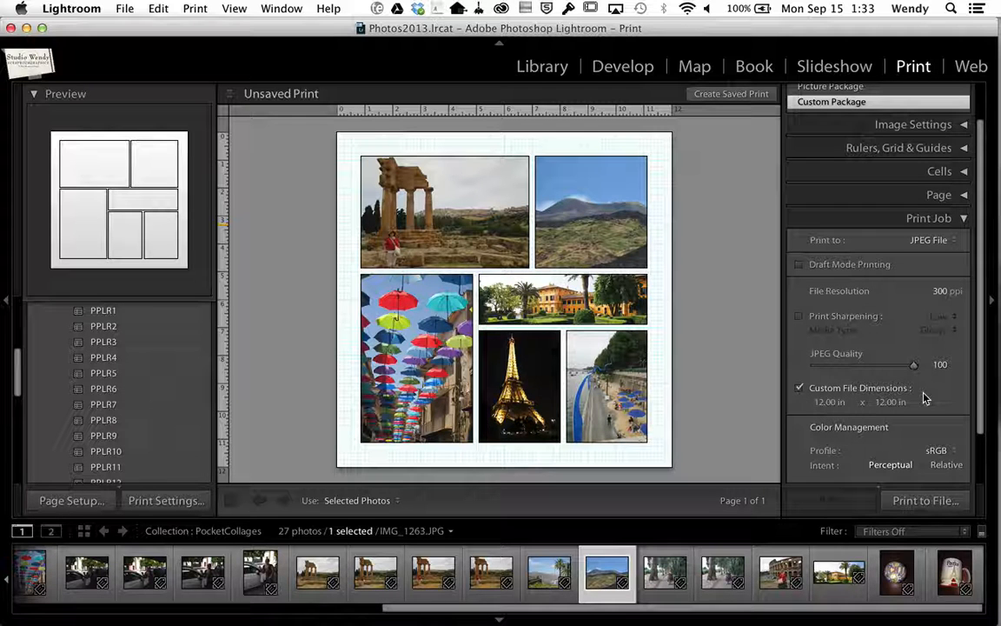
scroll(924, 398, "down", 1)
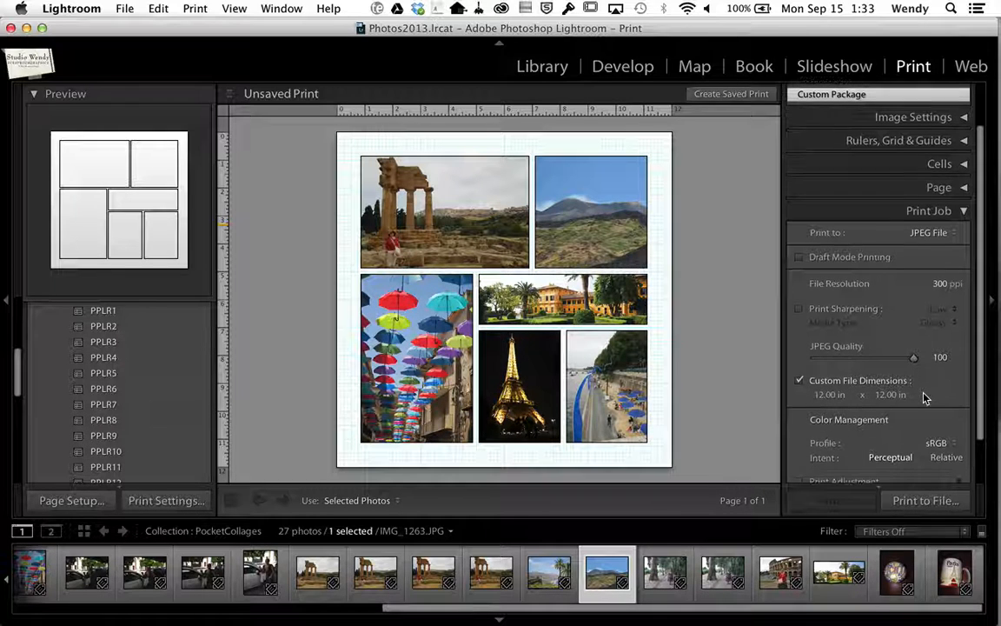
left_click(926, 500)
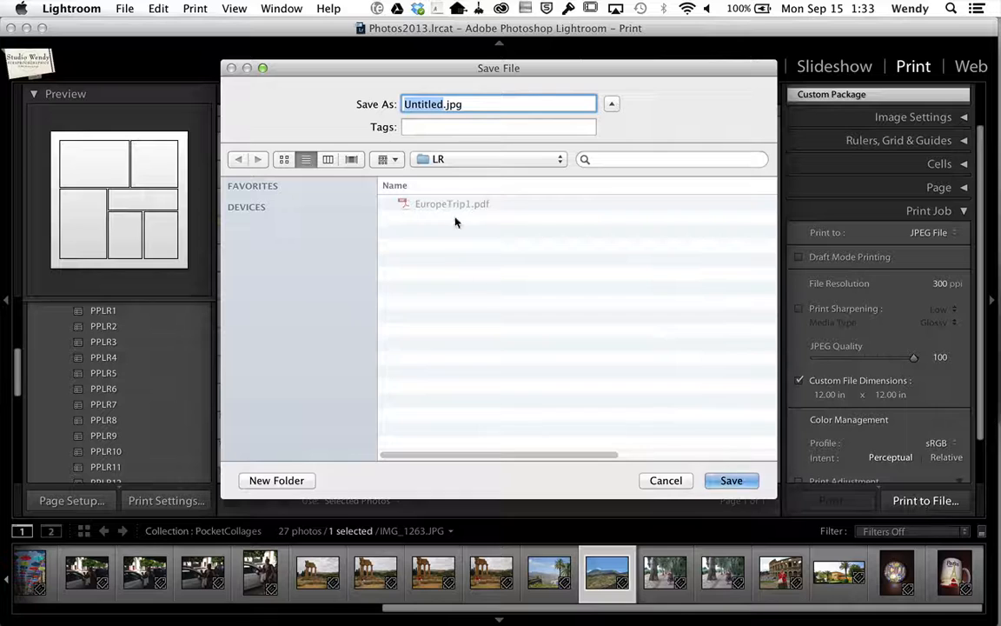
left_click(730, 482)
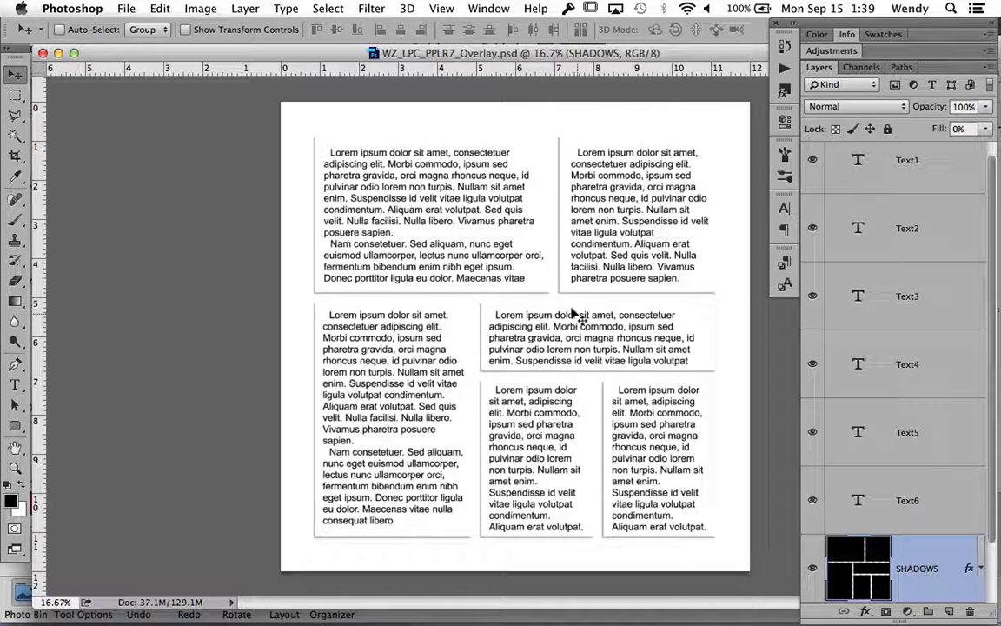
- Switch to Photoshop and open EuropeTrip1.pdf from the LR folder
left_click_drag(574, 313, 578, 319)
key("super+o")
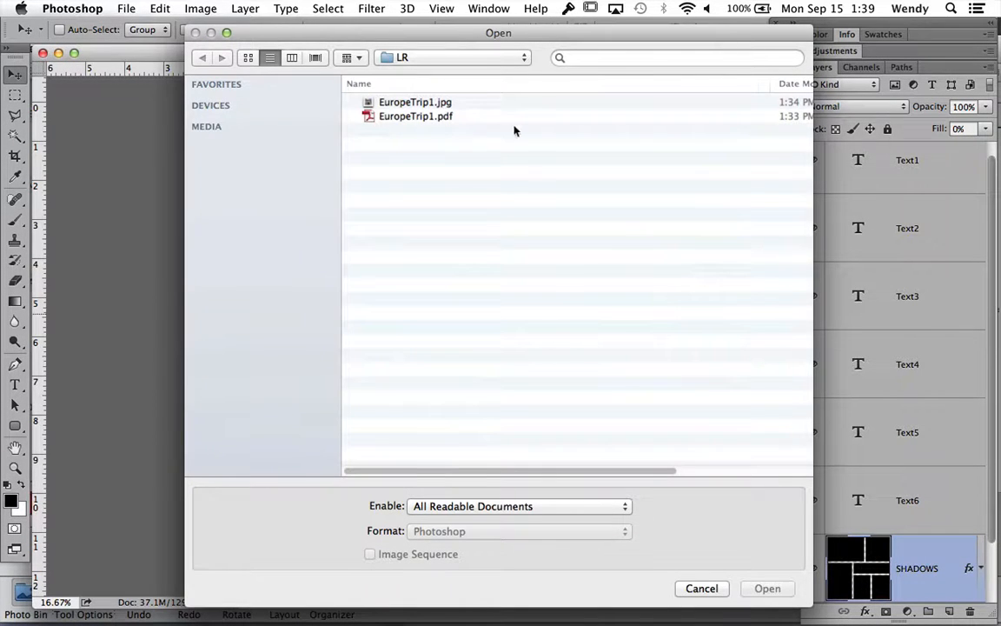
left_click(440, 118)
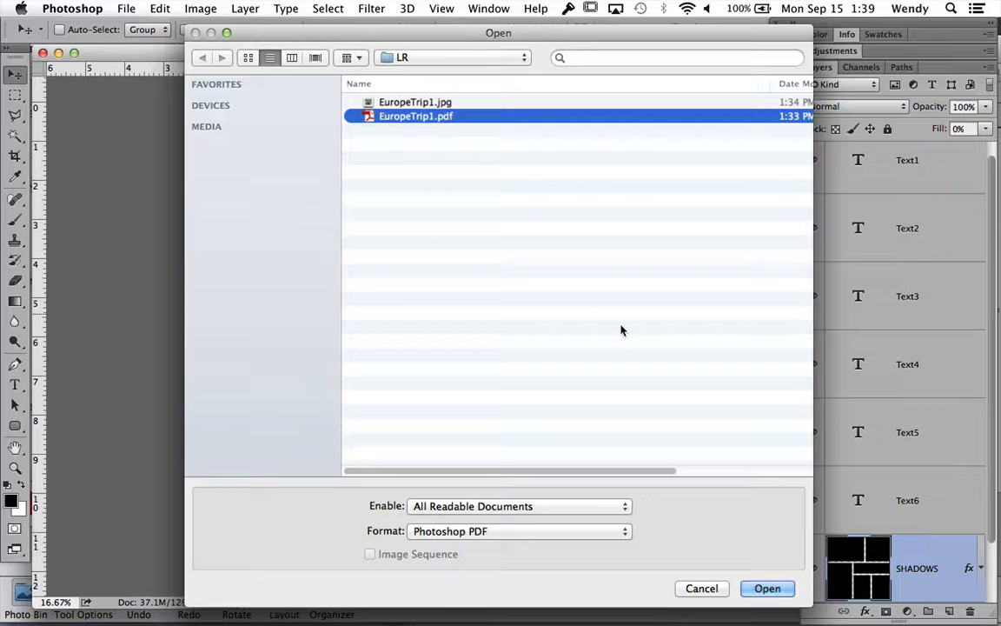
left_click(767, 589)
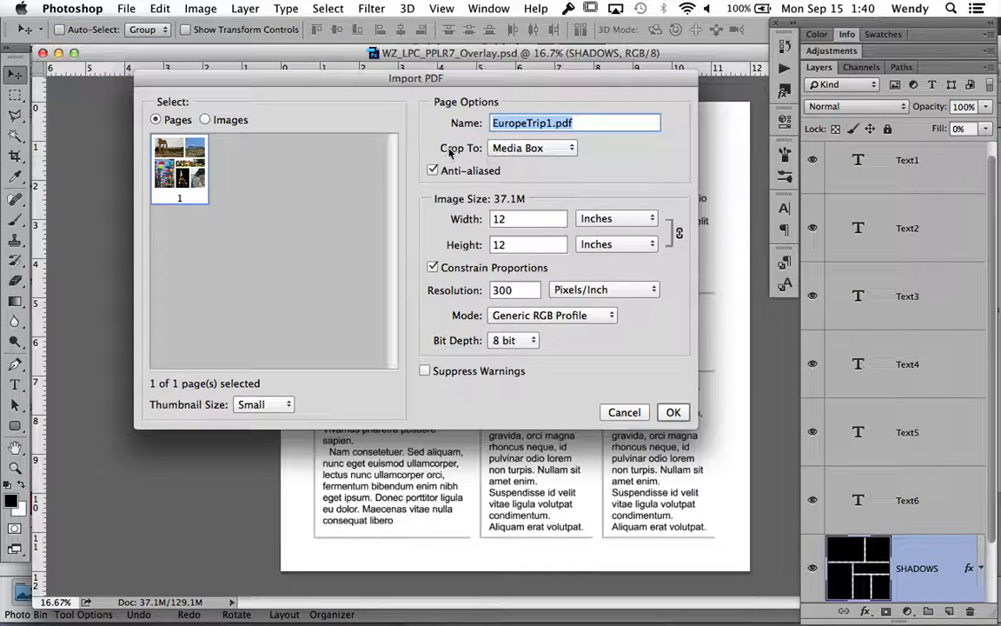
- Try the Bounding Box crop for the PDF page, and import the page with the crop set back to Media Box
left_click(546, 148)
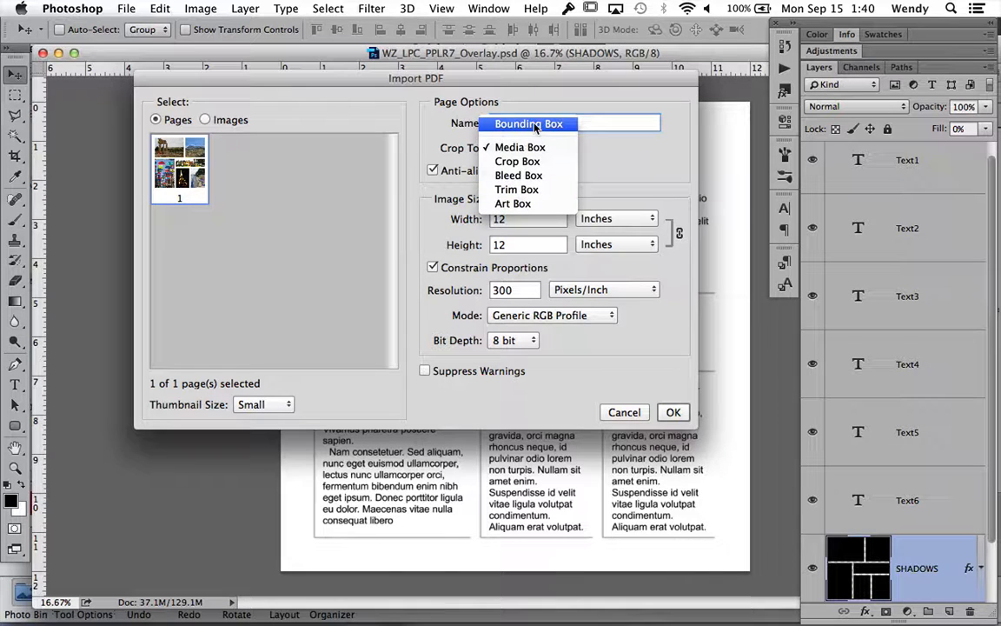
left_click(528, 124)
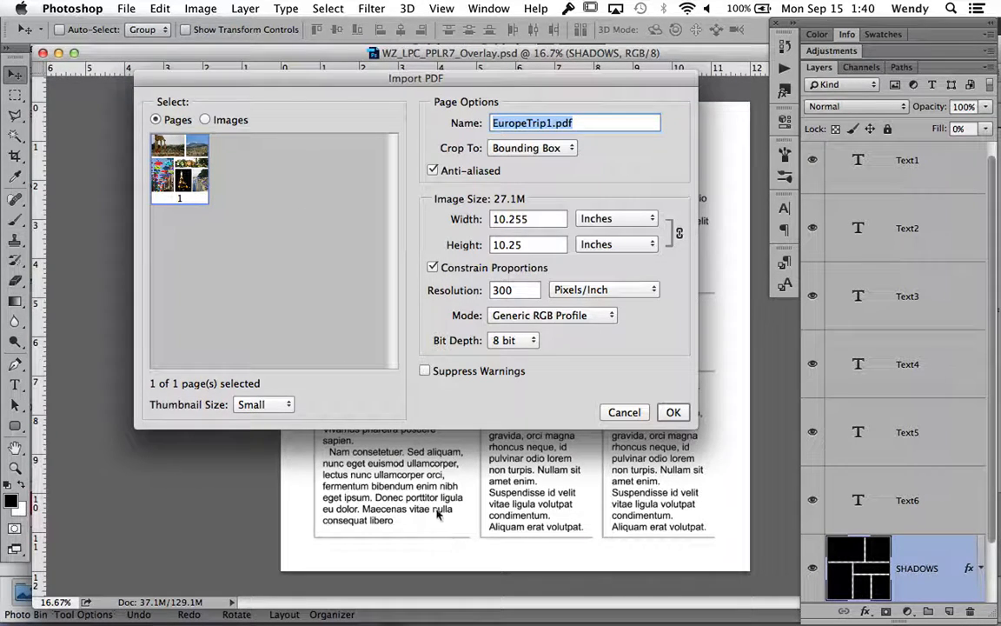
left_click(552, 150)
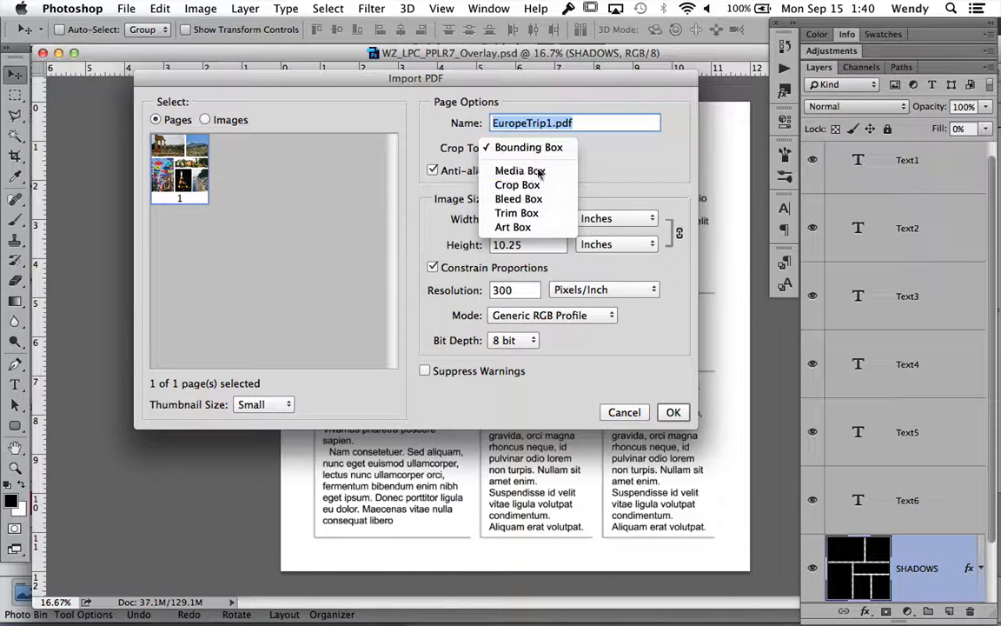
left_click(536, 169)
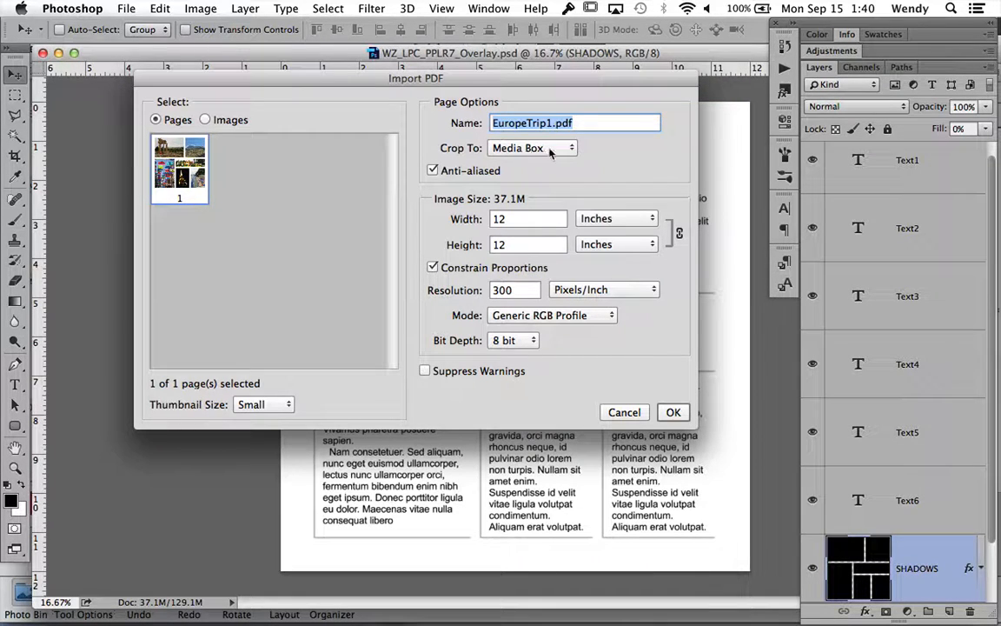
left_click(674, 413)
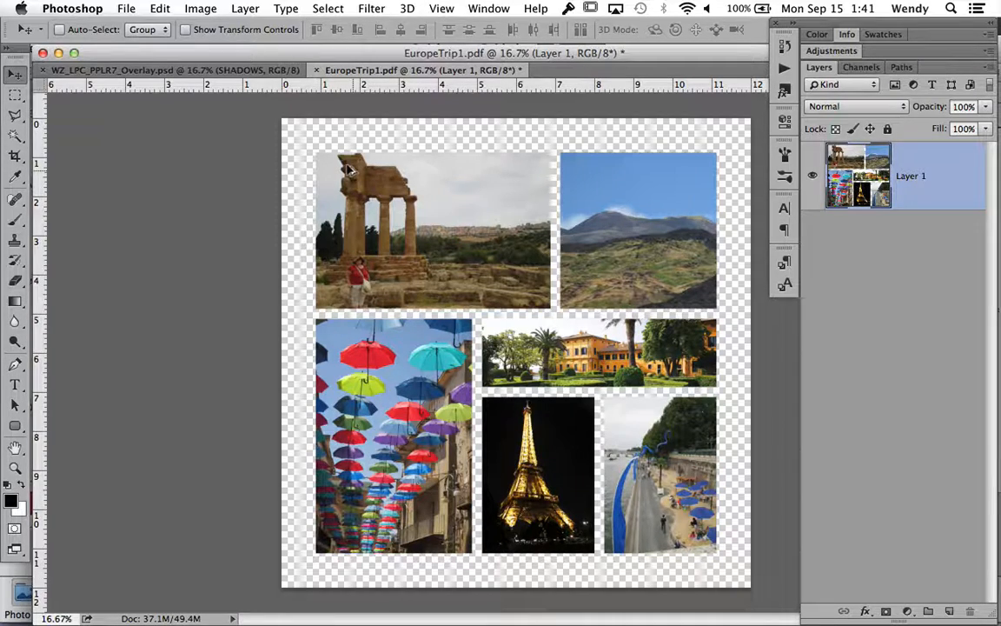
- Copy the PDF's collage layer into WZ_LPC_PPLR7_Overlay.psd above the SHADOWS layer, and hide layers Text1 through Text6
left_click_drag(317, 152, 375, 170)
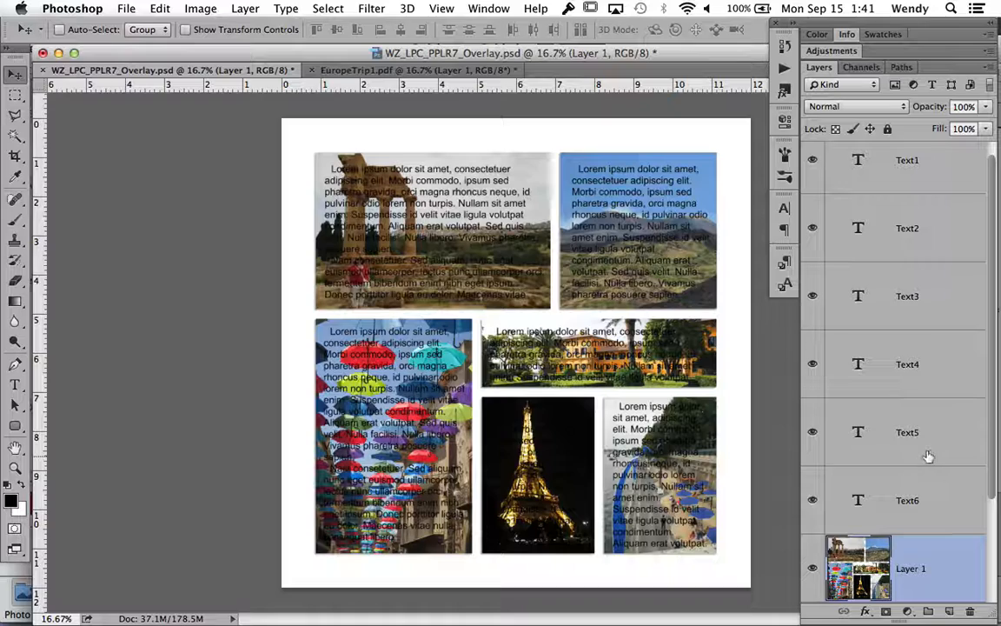
scroll(931, 452, "down", 3)
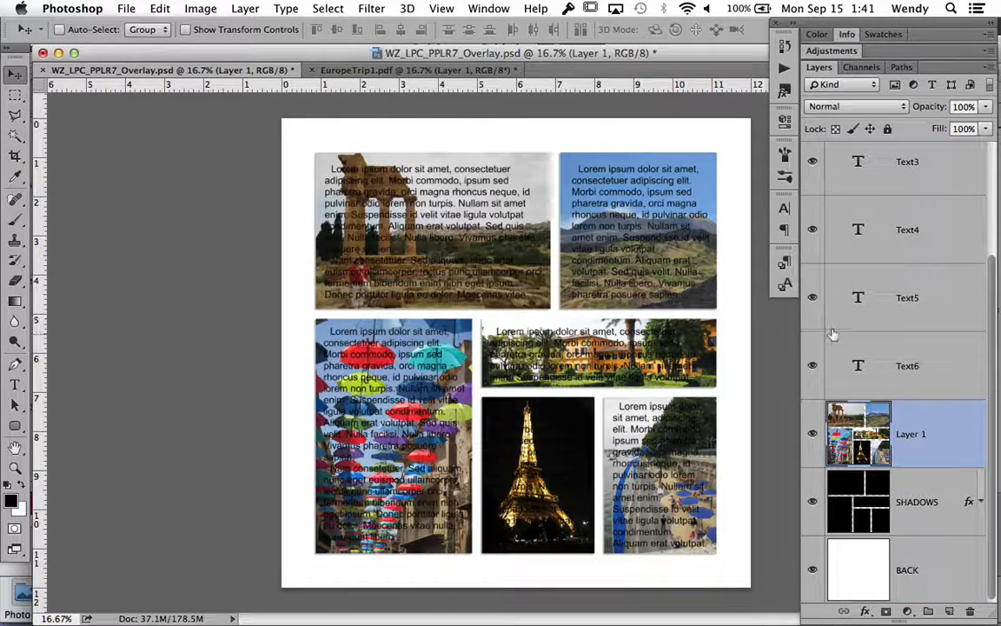
scroll(830, 335, "up", 1)
left_click_drag(813, 452, 808, 179)
scroll(812, 218, "up", 1)
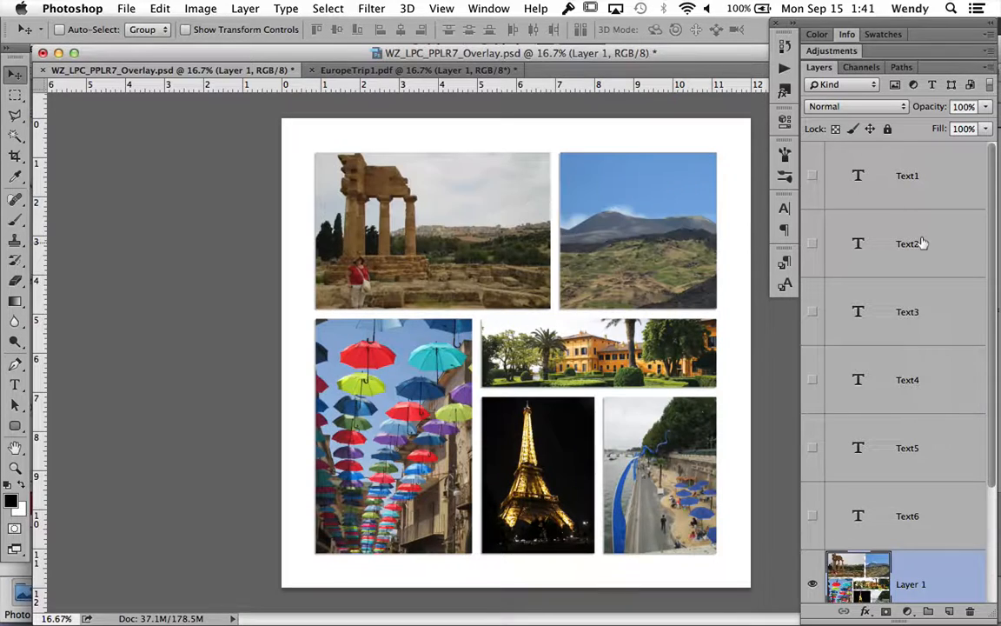
- Toggle the visibility of the collage layer and the SHADOWS layer off and on to compare the drop shadow effect
scroll(921, 242, "down", 3)
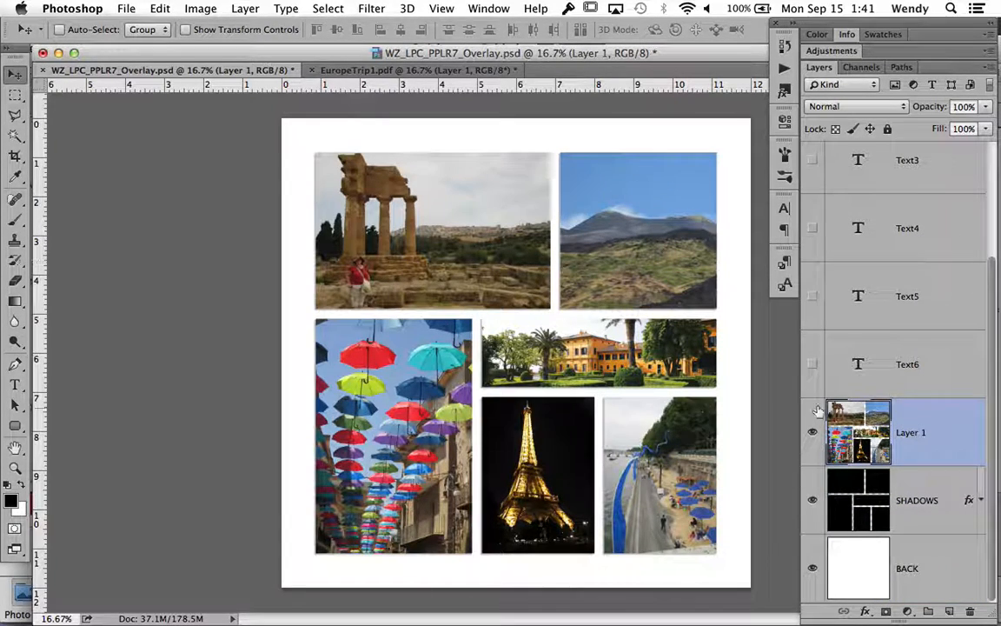
left_click(812, 432)
left_click(812, 432)
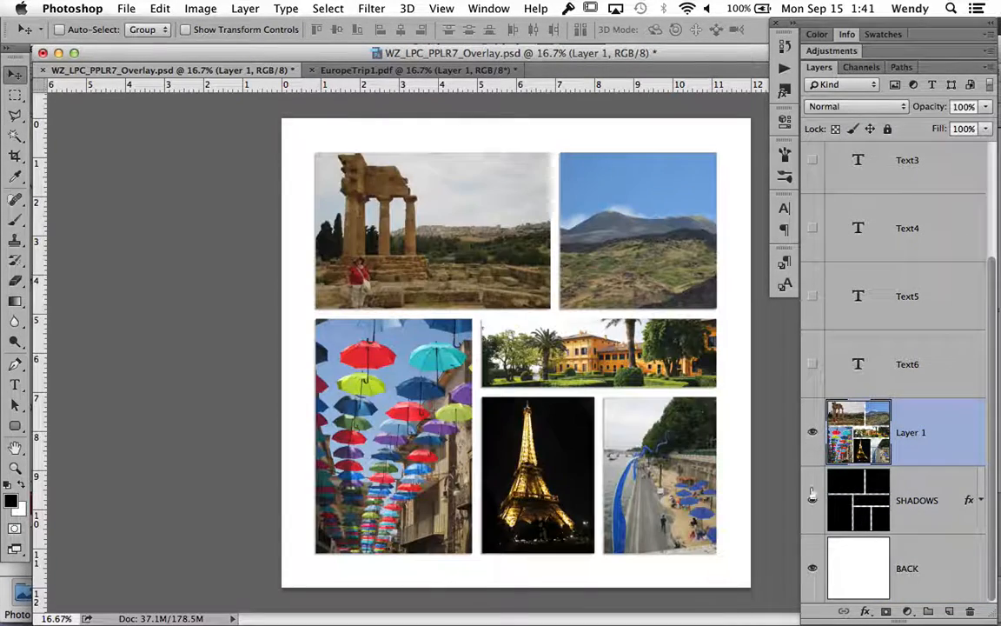
left_click(812, 499)
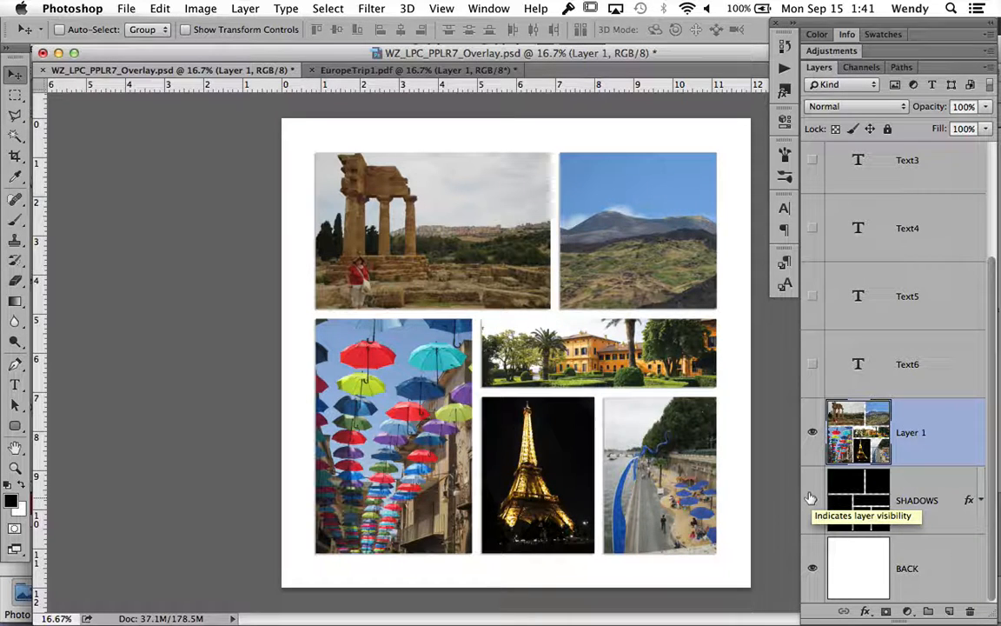
left_click(812, 500)
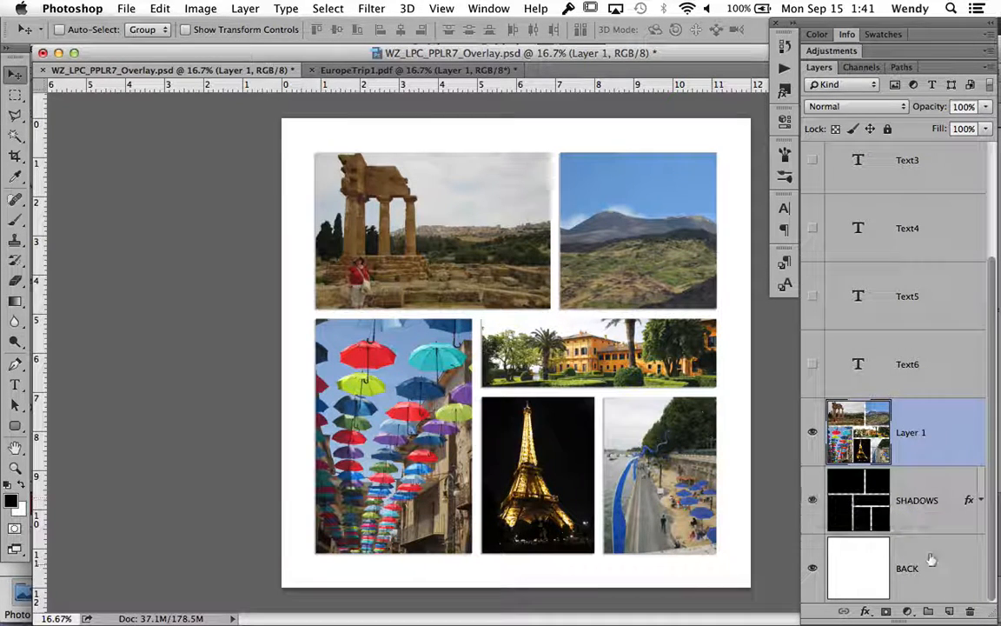
- Open vr-OldWorldMap-Map09.jpg and copy it into the overlay document directly above the BACK layer as the collage background
left_click(920, 571)
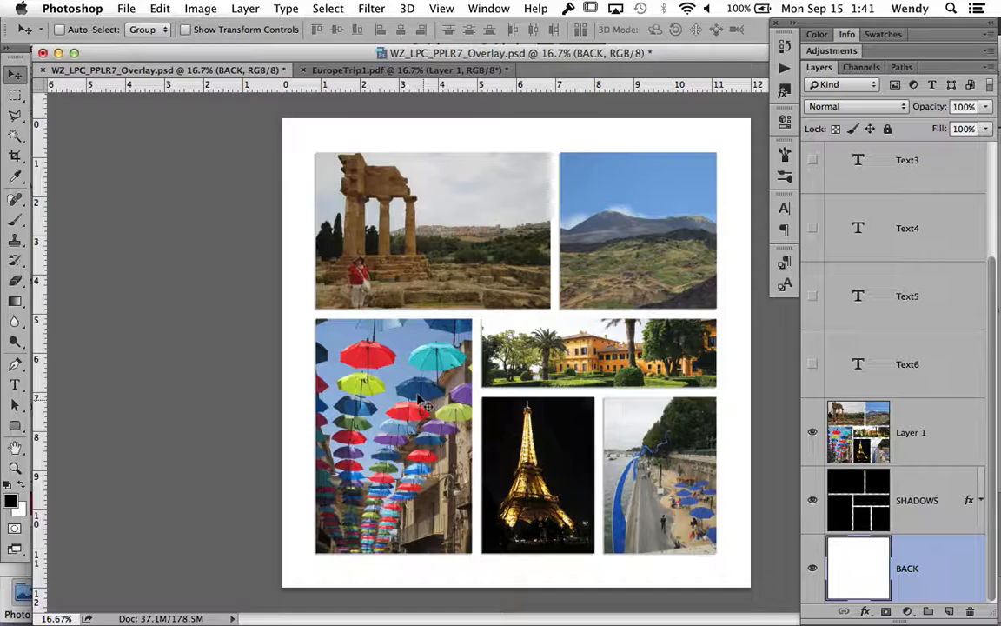
key("super")
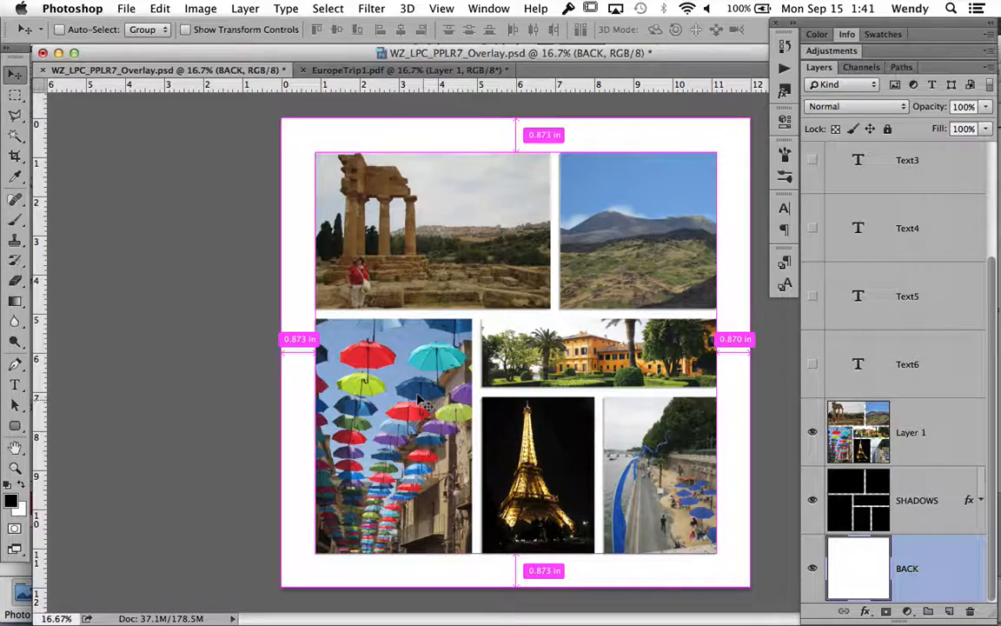
key("super+o")
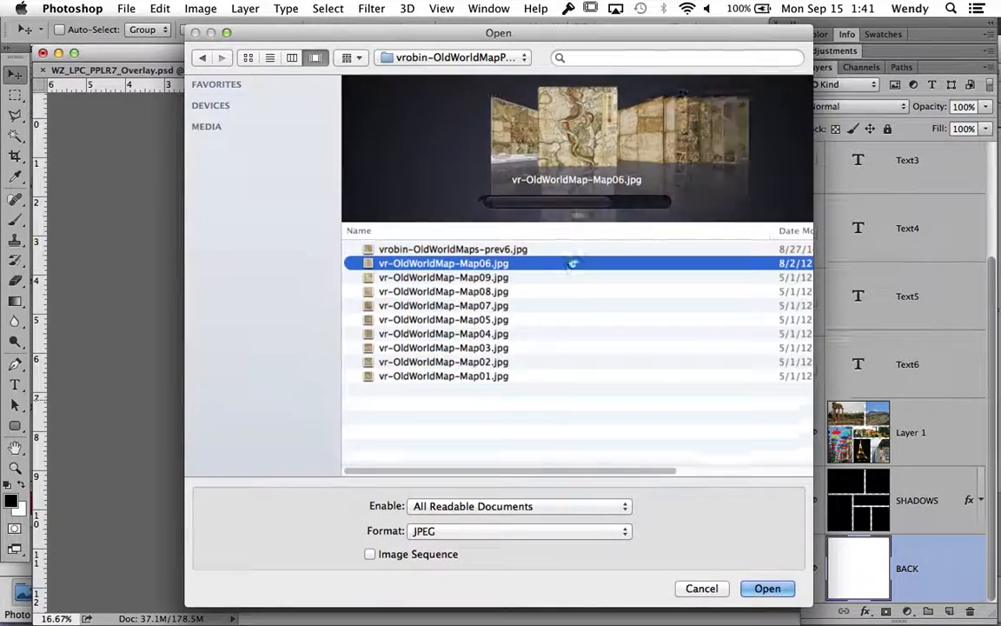
key("Down")
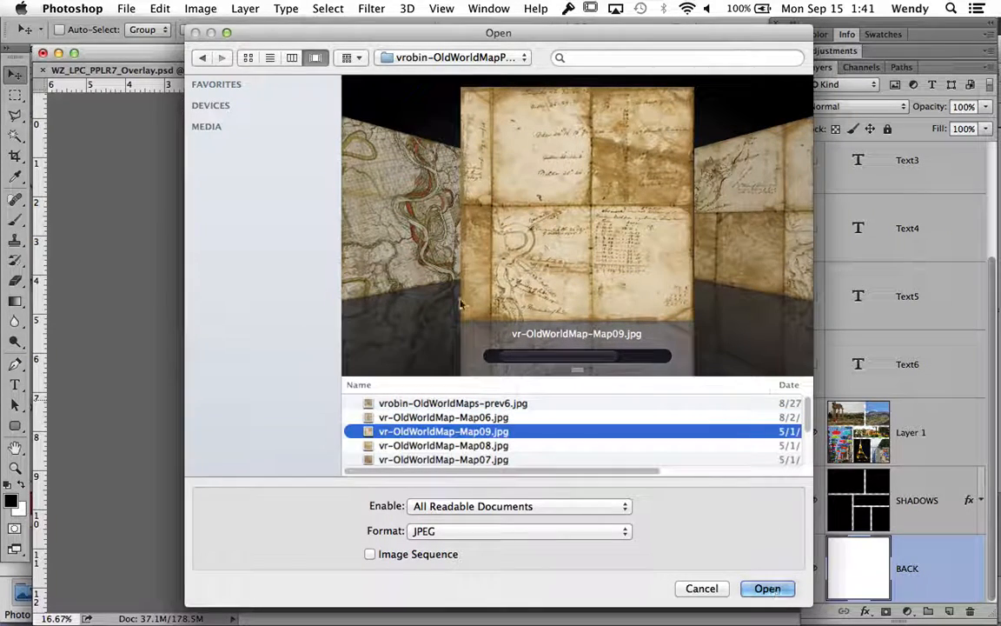
left_click(767, 589)
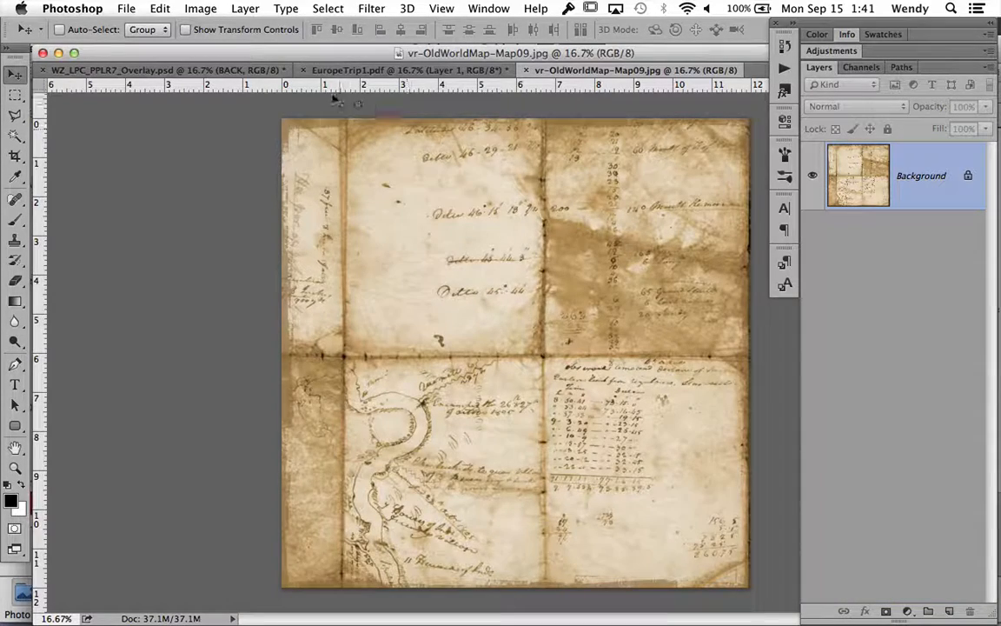
left_click_drag(331, 122, 507, 313)
- Toggle the collage layer's visibility to check the shadows on the map background, and delete that collage layer from the overlay document
scroll(905, 469, "down", 2)
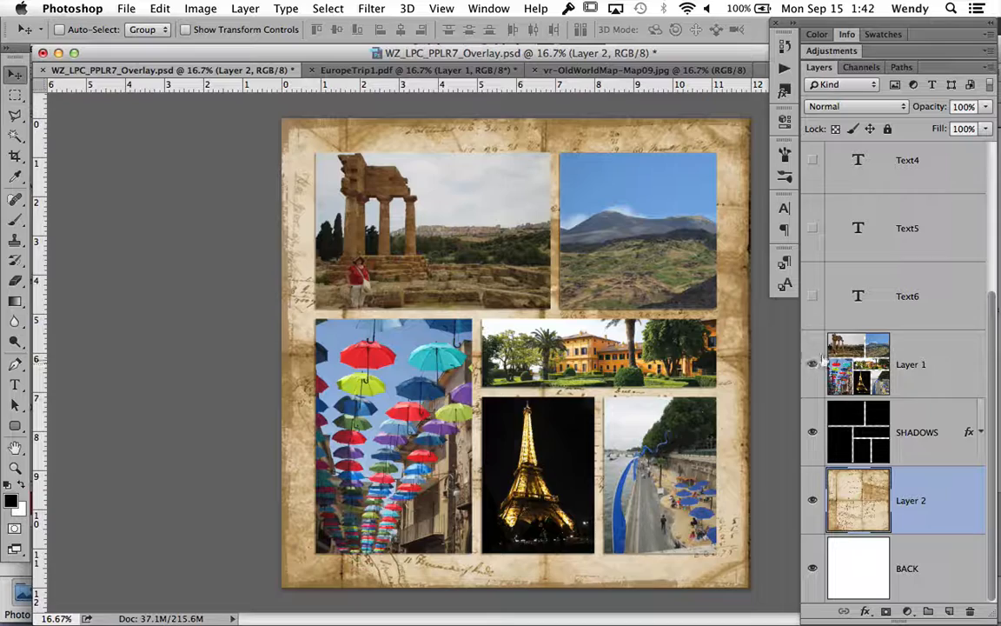
left_click(810, 369)
left_click(809, 369)
left_click(930, 373)
left_click(813, 365)
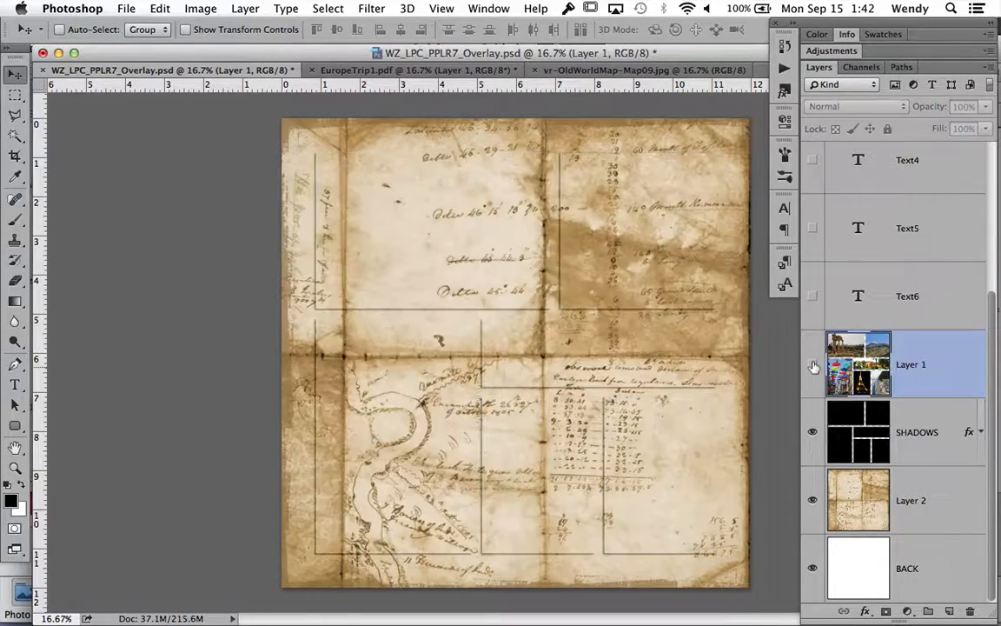
left_click(813, 365)
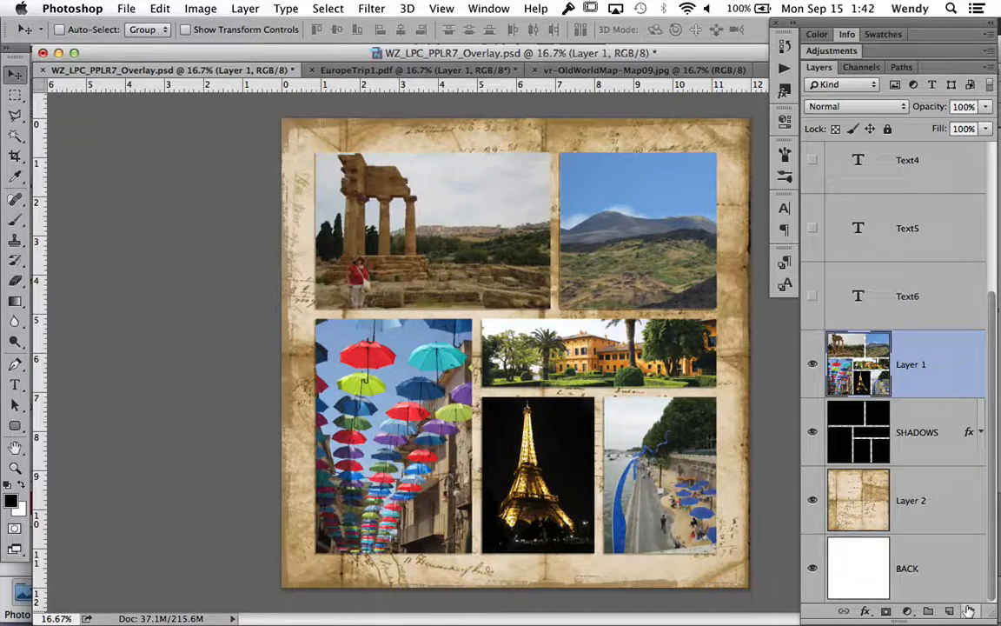
key("Delete")
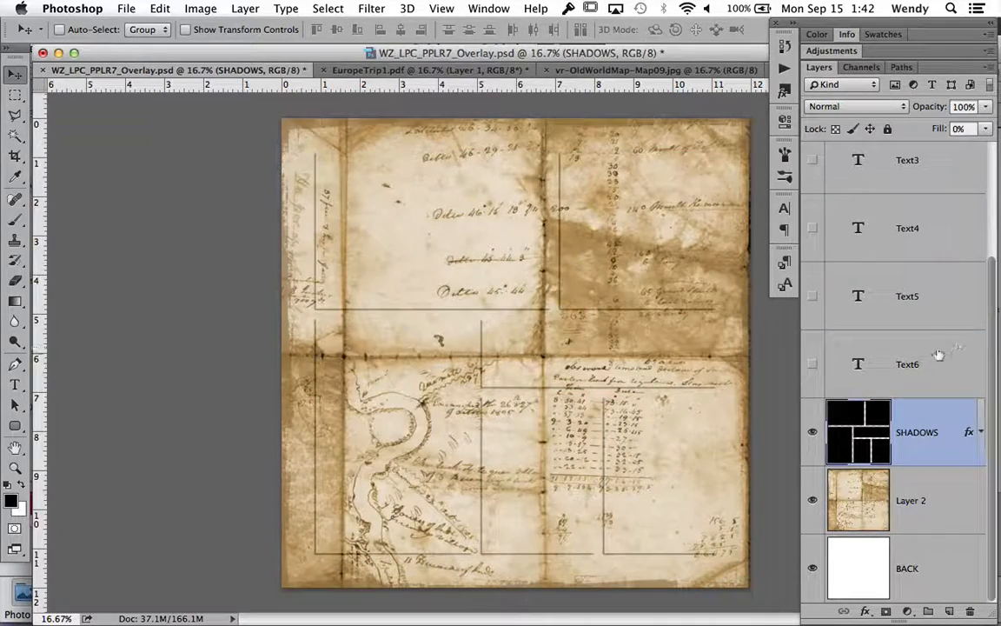
- Close the EuropeTrip1.pdf and vr-OldWorldMap-Map09.jpg documents, keeping WZ_LPC_PPLR7_Overlay.psd open
left_click(400, 72)
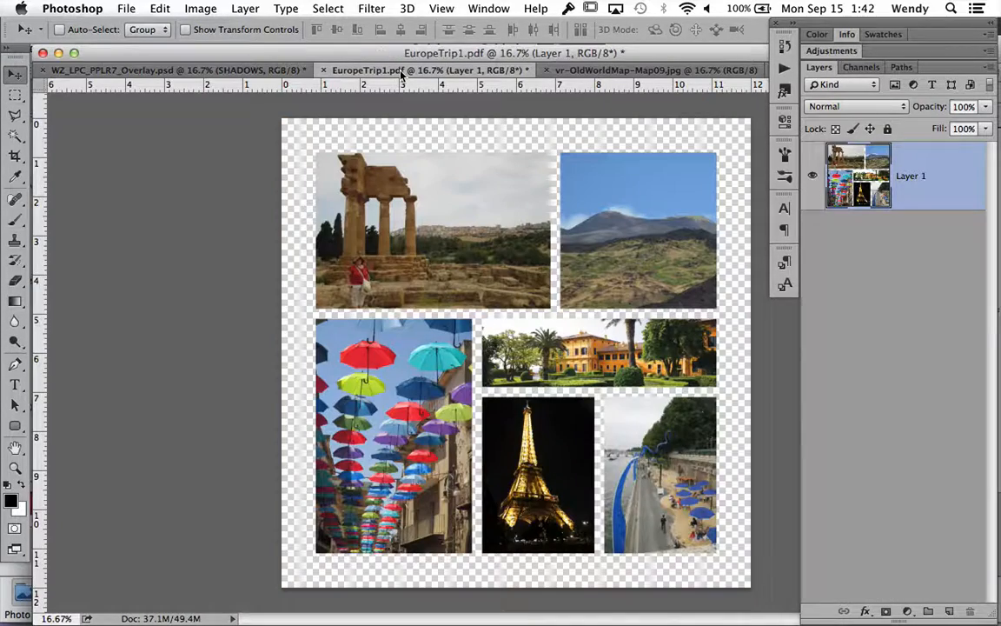
left_click(327, 72)
left_click(440, 235)
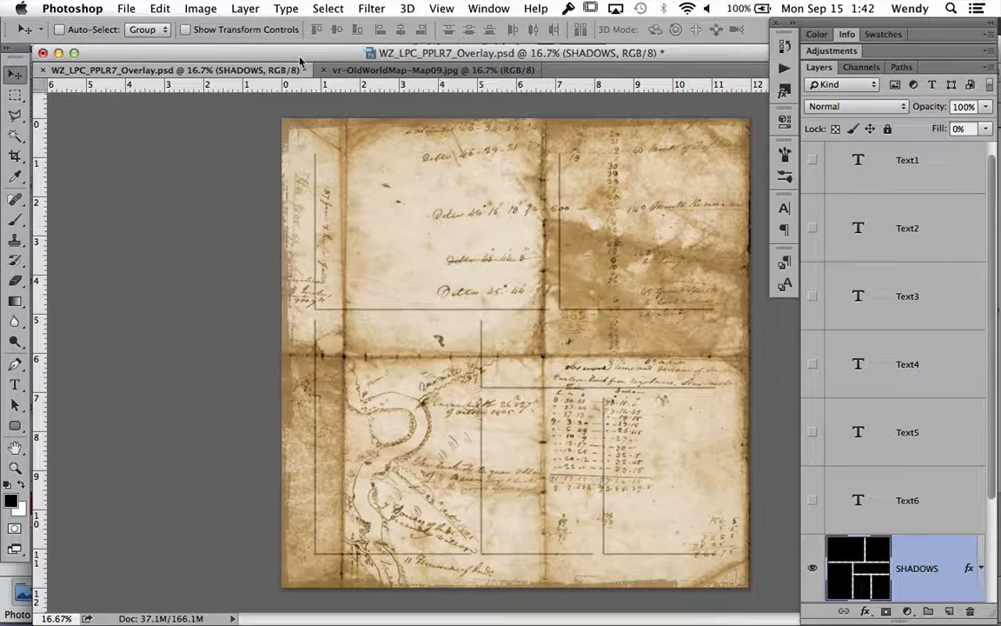
left_click(323, 69)
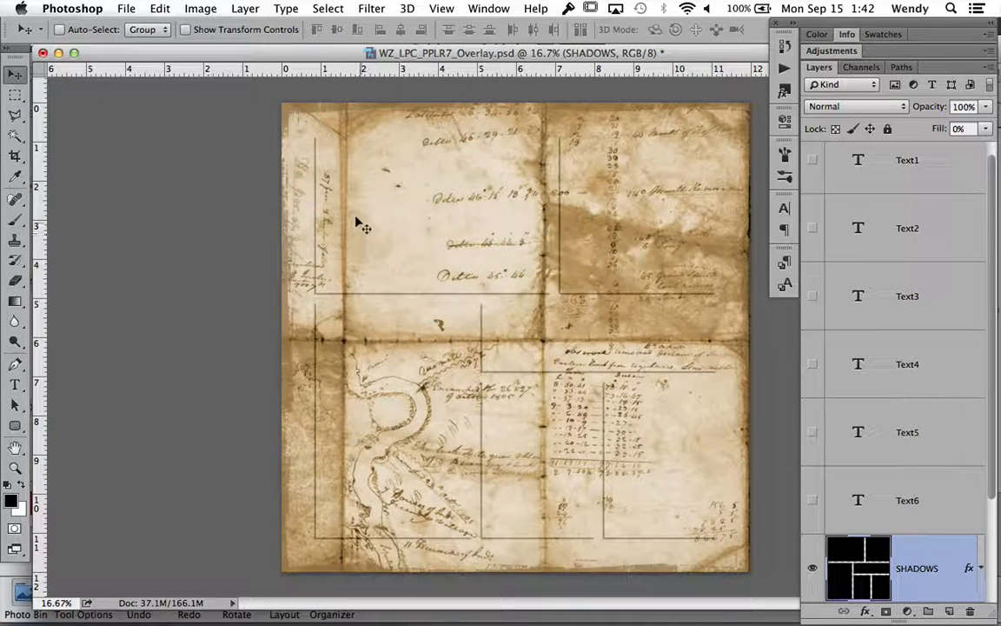
- Open EuropeTrip1.jpg and copy the whole image into the overlay document directly above the SHADOWS layer
scroll(935, 509, "down", 3)
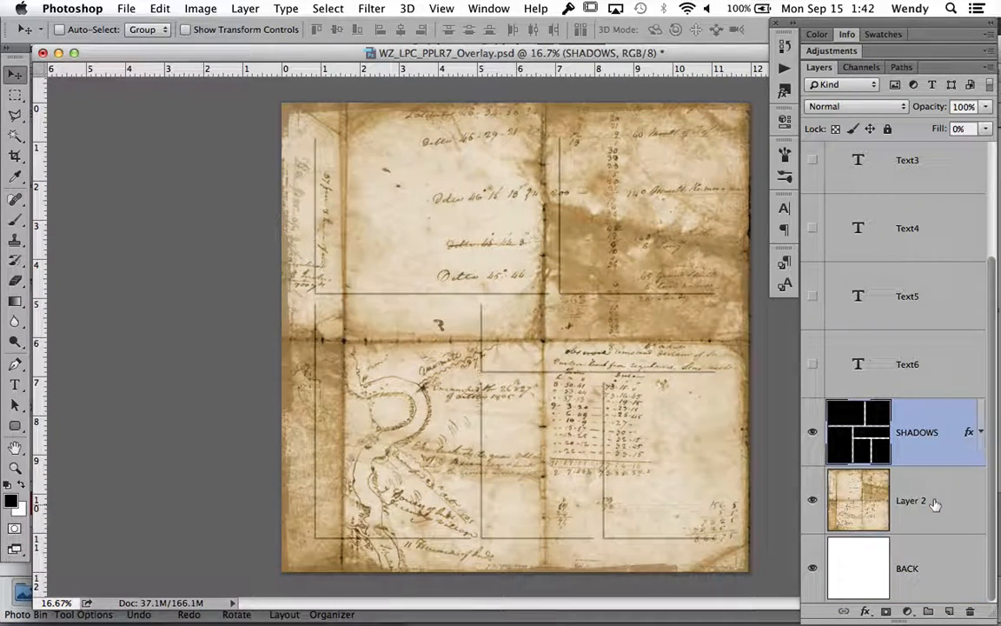
key("super+o")
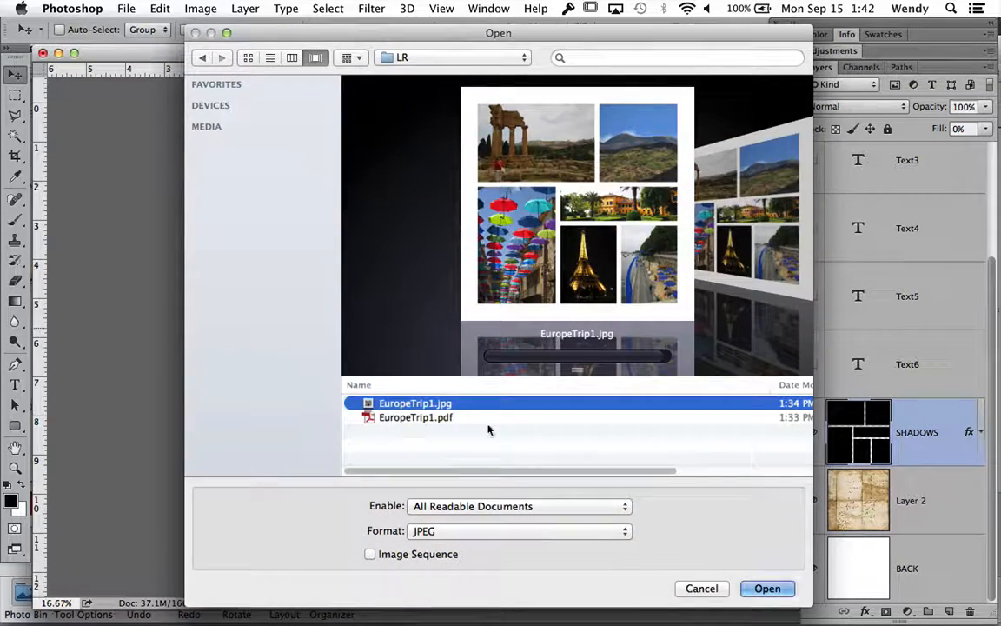
left_click(767, 589)
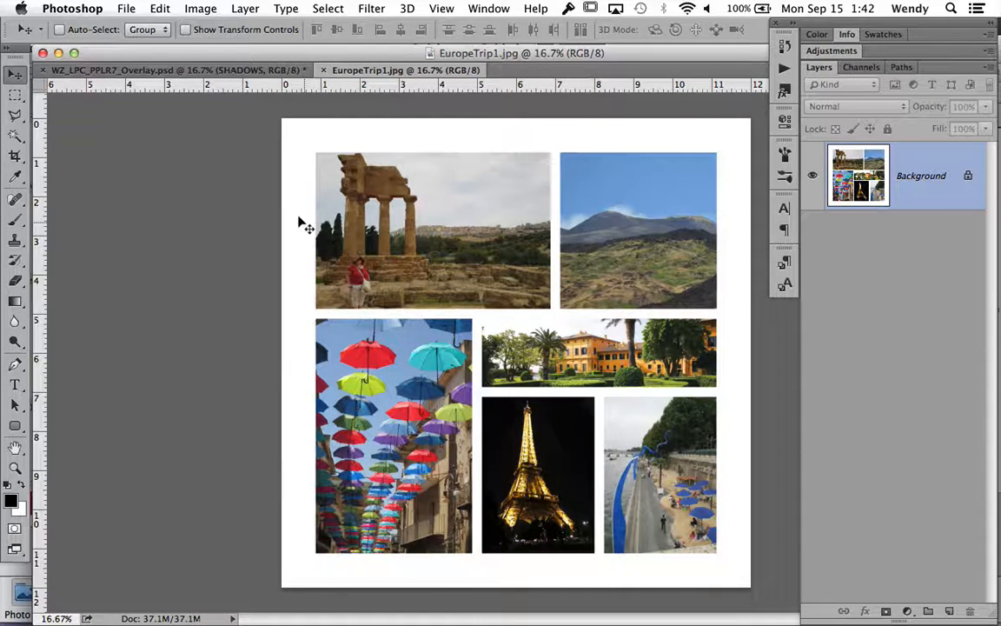
key("super+a")
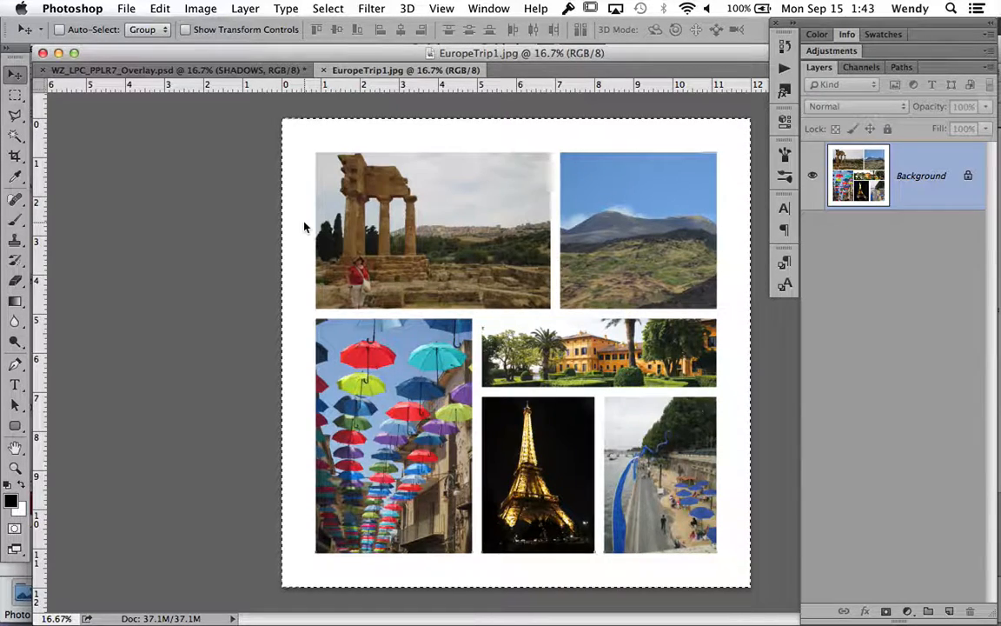
key("ctrl+Tab")
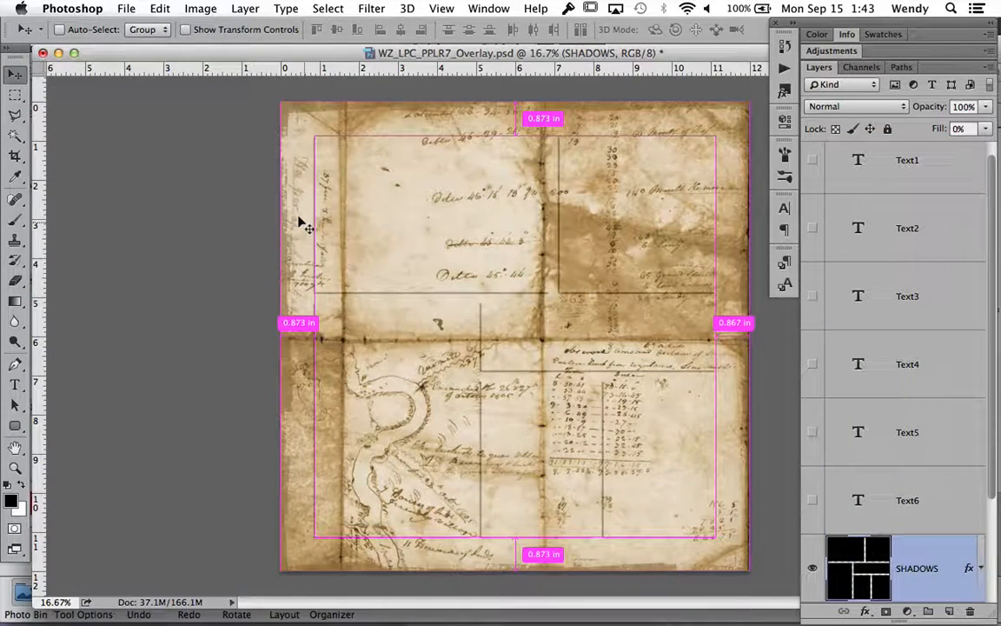
key("super+v")
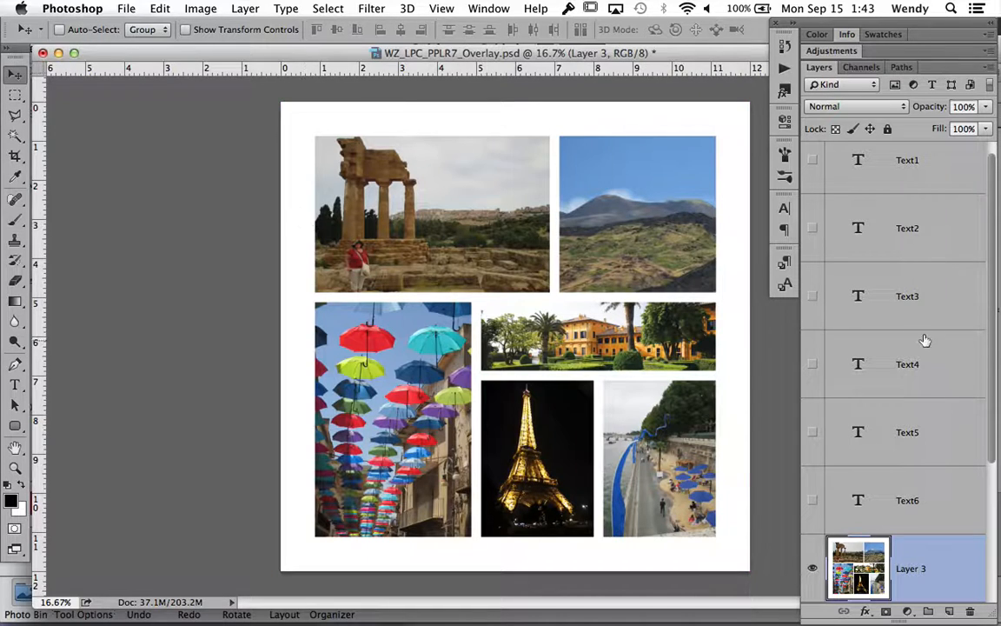
- Try the collage layer directly below the SHADOWS layer and return it above SHADOWS
scroll(870, 358, "down", 3)
scroll(870, 358, "down", 2)
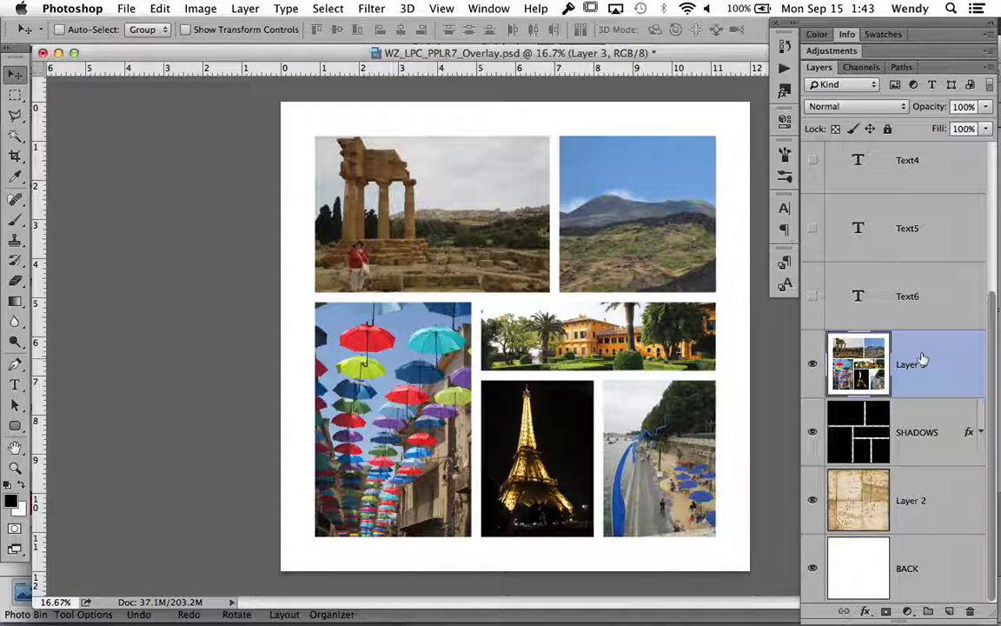
left_click_drag(921, 360, 919, 450)
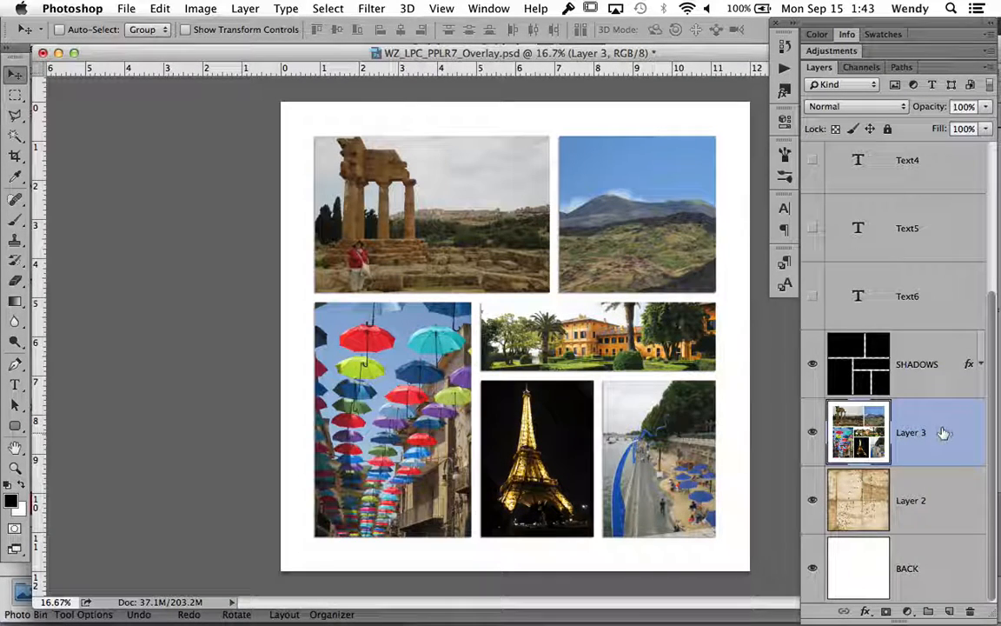
left_click_drag(945, 432, 931, 346)
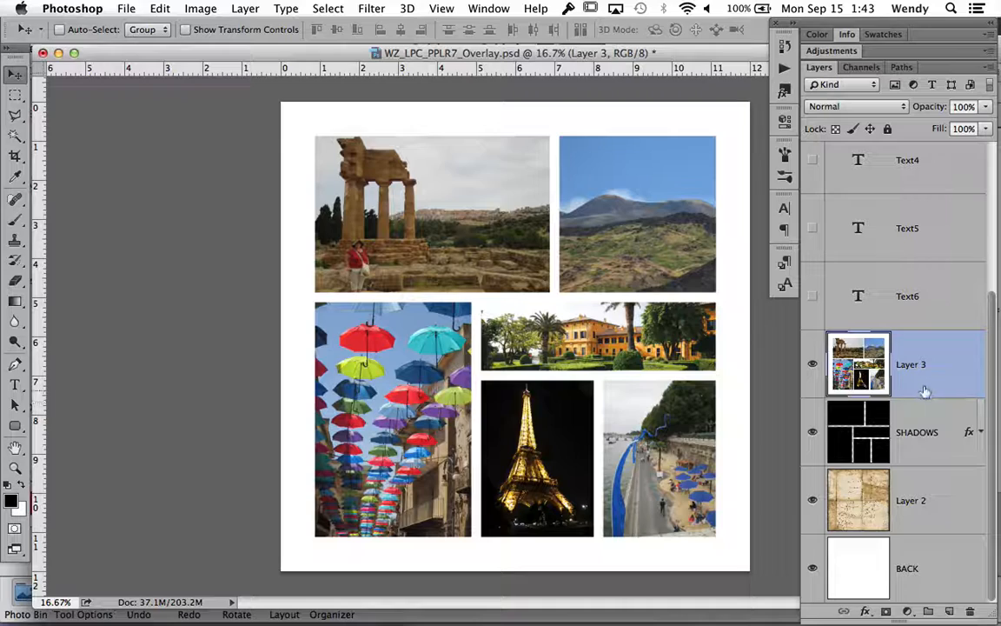
- Clip the collage layer to the SHADOWS layer and set the SHADOWS layer's fill to 100%
left_click(924, 394, "alt")
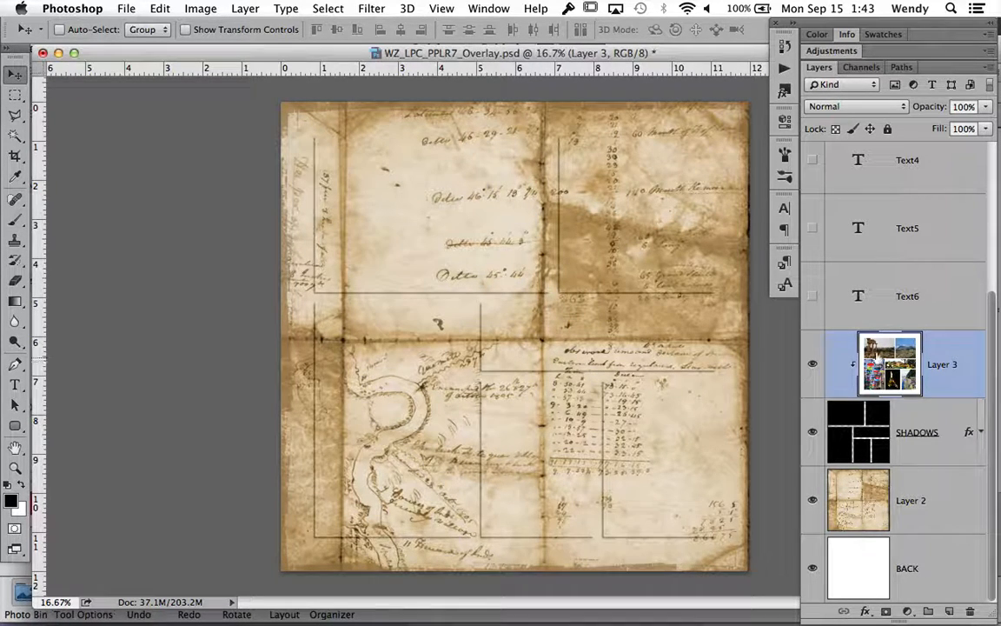
left_click(920, 417)
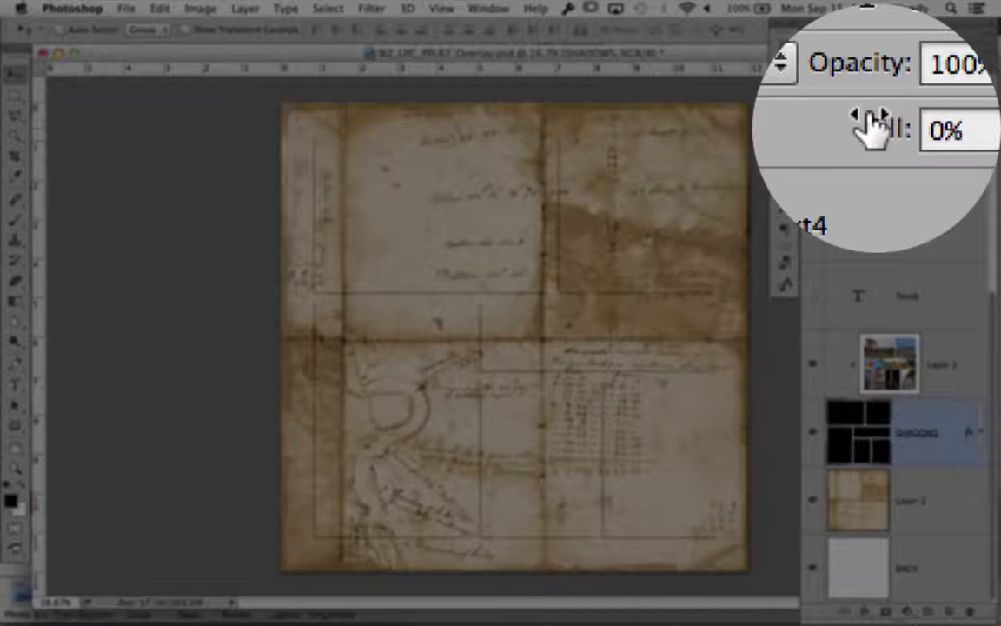
left_click_drag(873, 128, 998, 146)
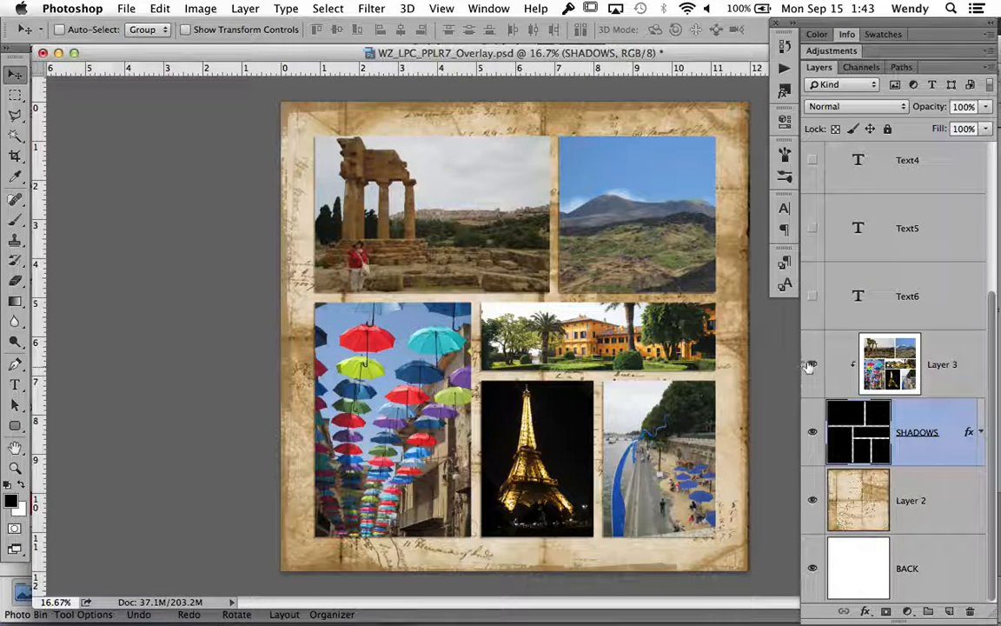
- Toggle the clipped collage layer's visibility and examine how it stacks with the SHADOWS and map background layers
left_click(811, 364)
left_click(812, 364)
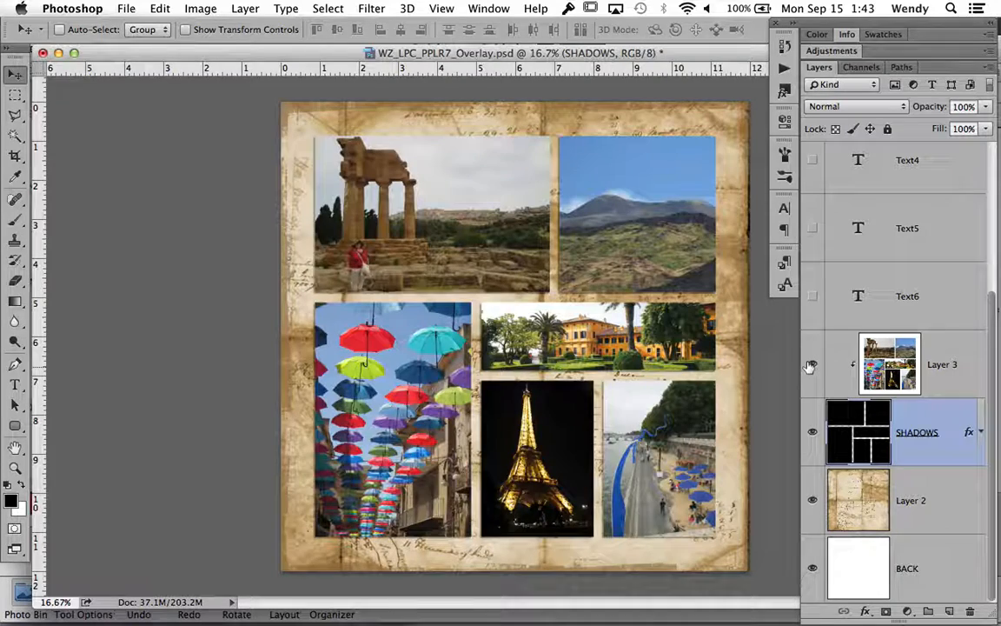
left_click(935, 356)
left_click(838, 426)
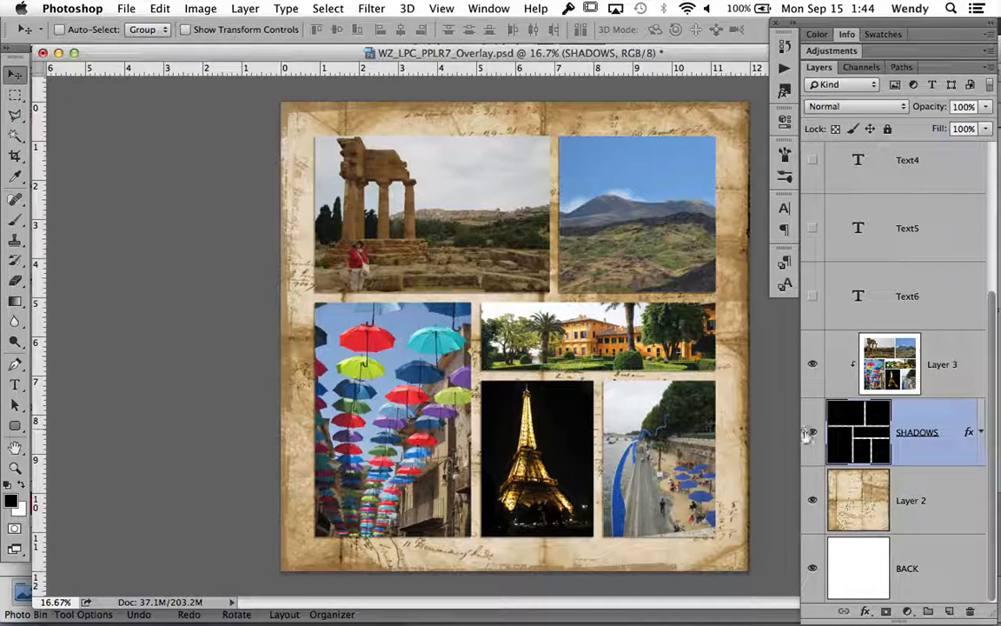
left_click(914, 508)
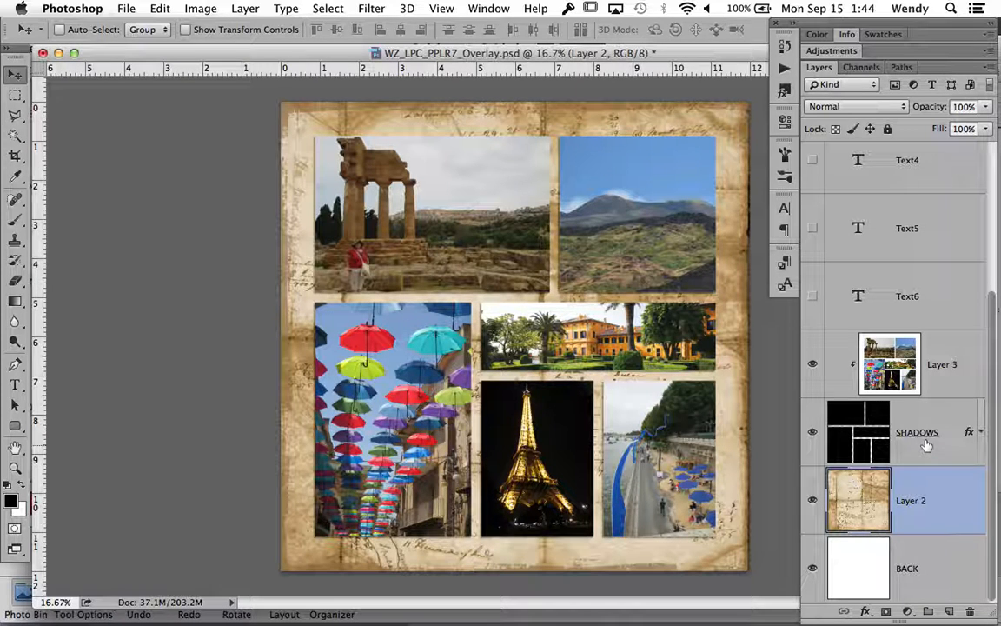
left_click(926, 408)
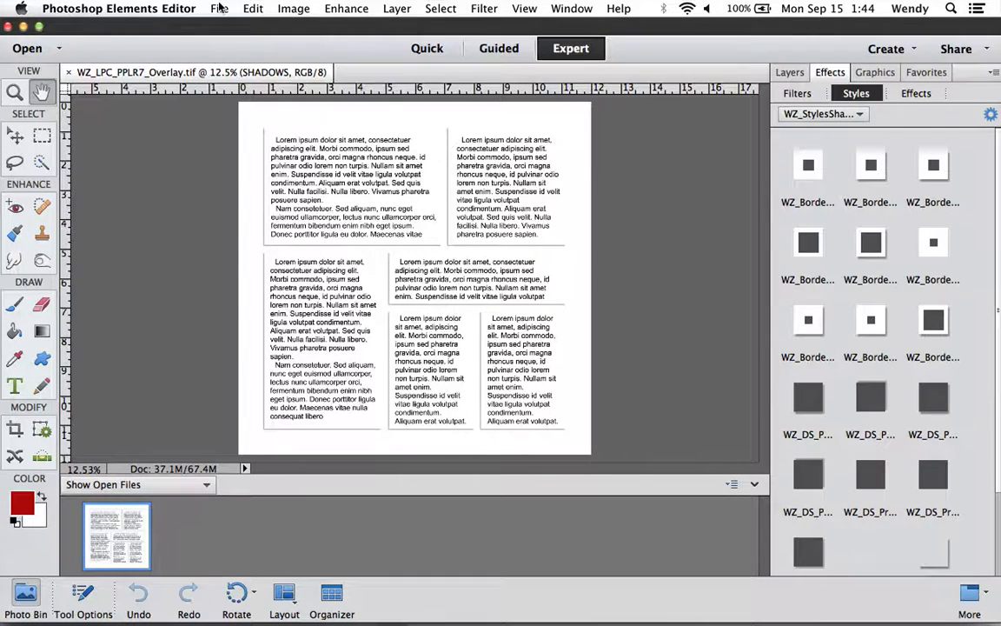
- In Photoshop Elements, copy all of EuropeTrip1.jpg into WZ_LPC_PPLR7_Overlay.tif above the SHADOWS layer and close the JPEG
left_click(784, 72)
scroll(888, 402, "down", 2)
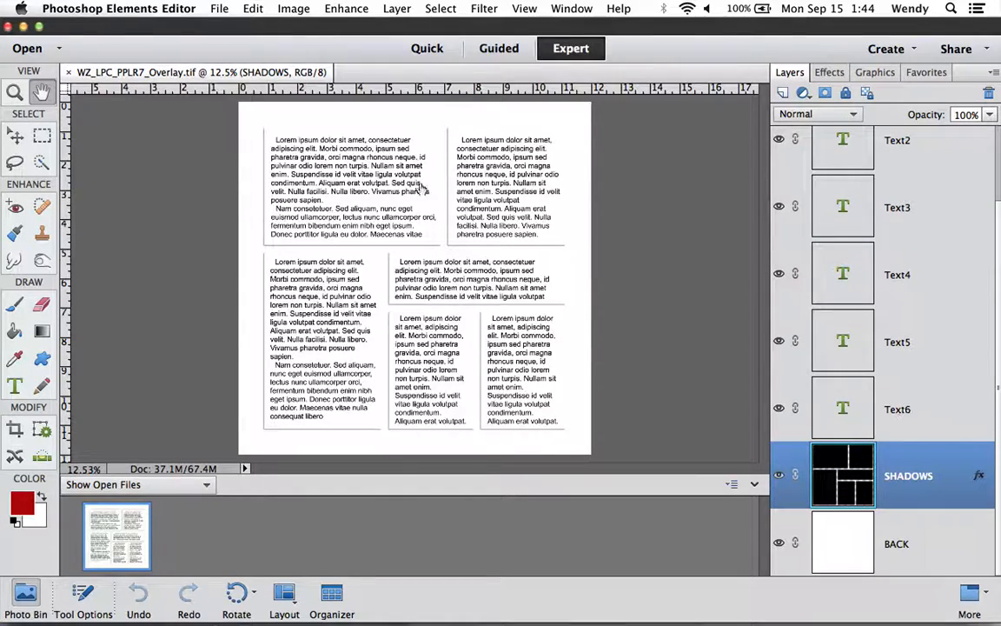
key("super+o")
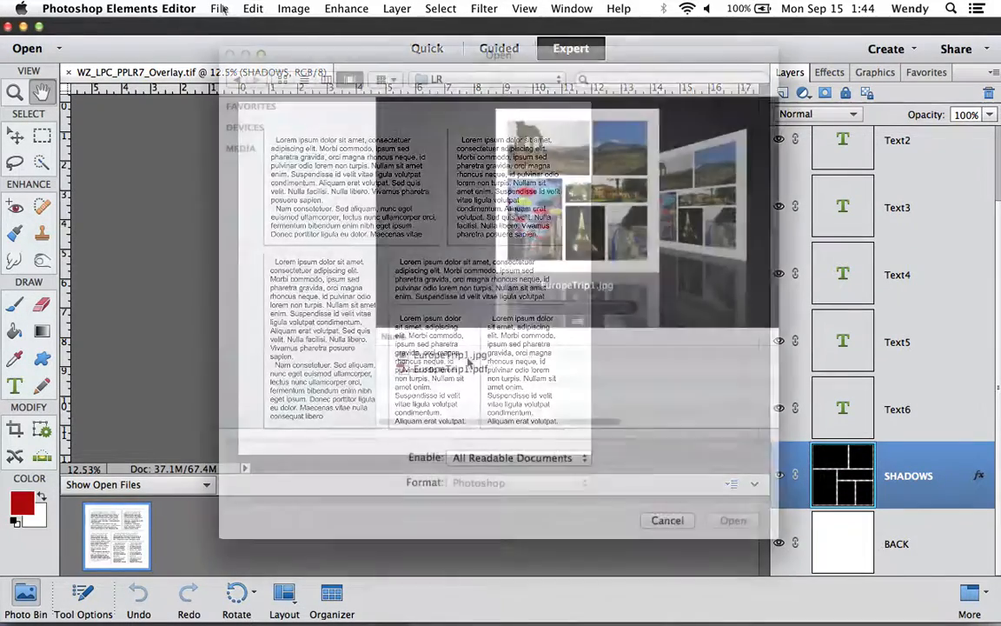
key("Return")
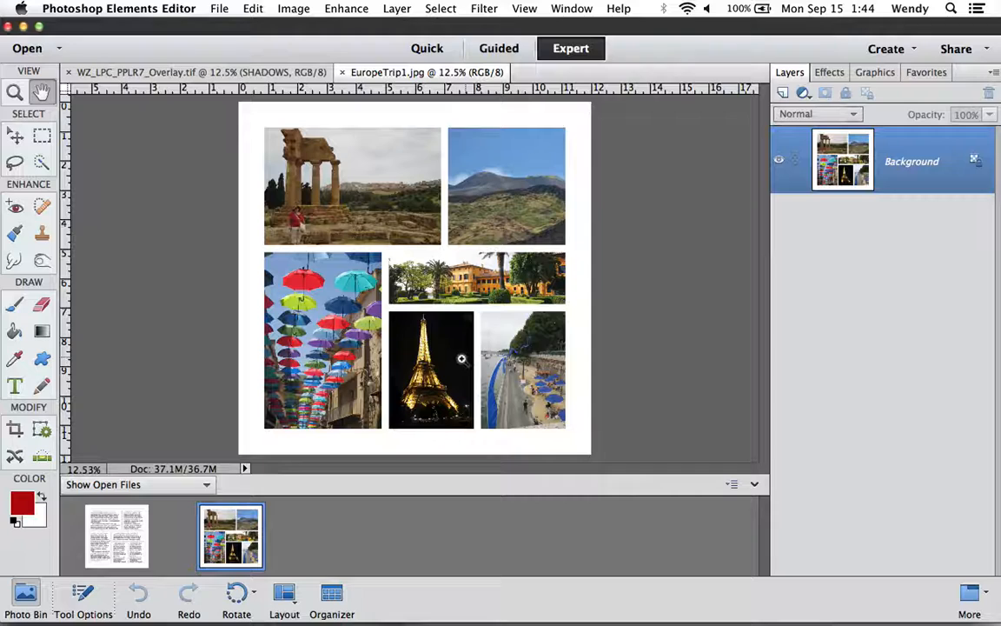
key("super+a")
key("super+w")
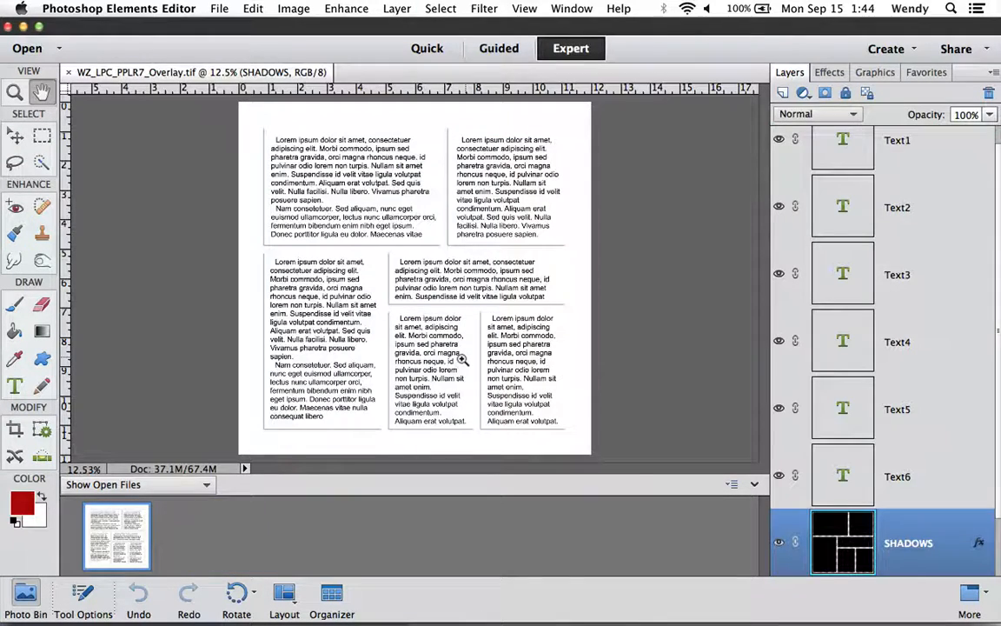
key("super+v")
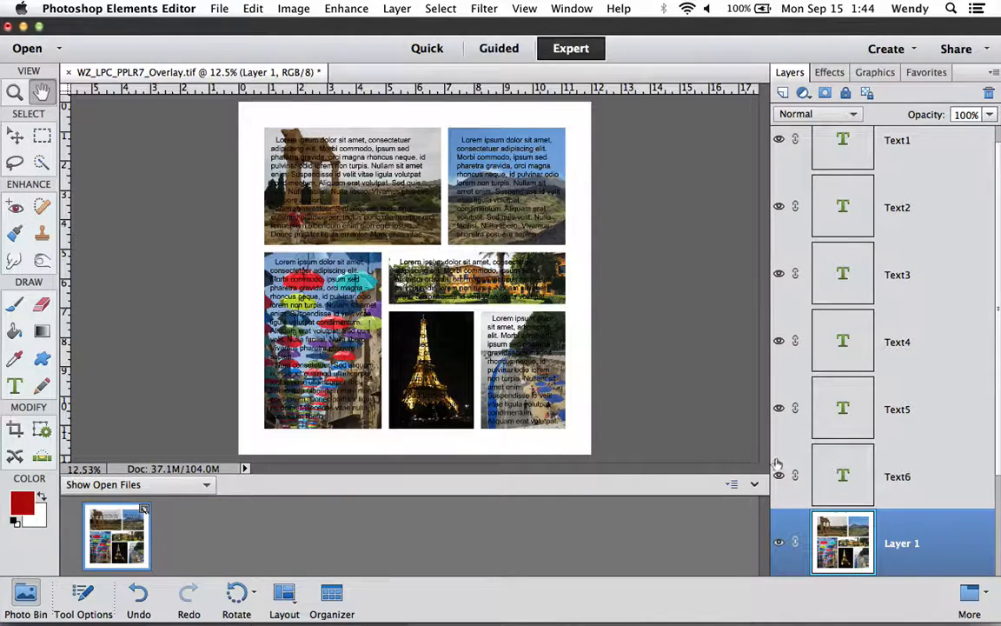
- Hide the six text layers, Text1 through Text6, in the overlay document
left_click(779, 474)
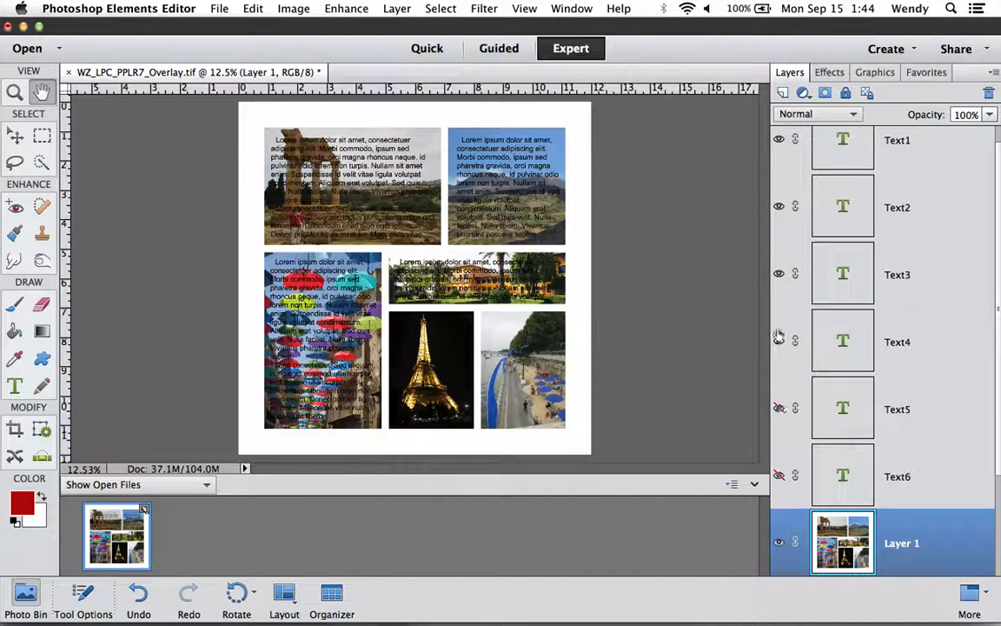
left_click_drag(779, 338, 779, 139)
scroll(919, 244, "up", 1)
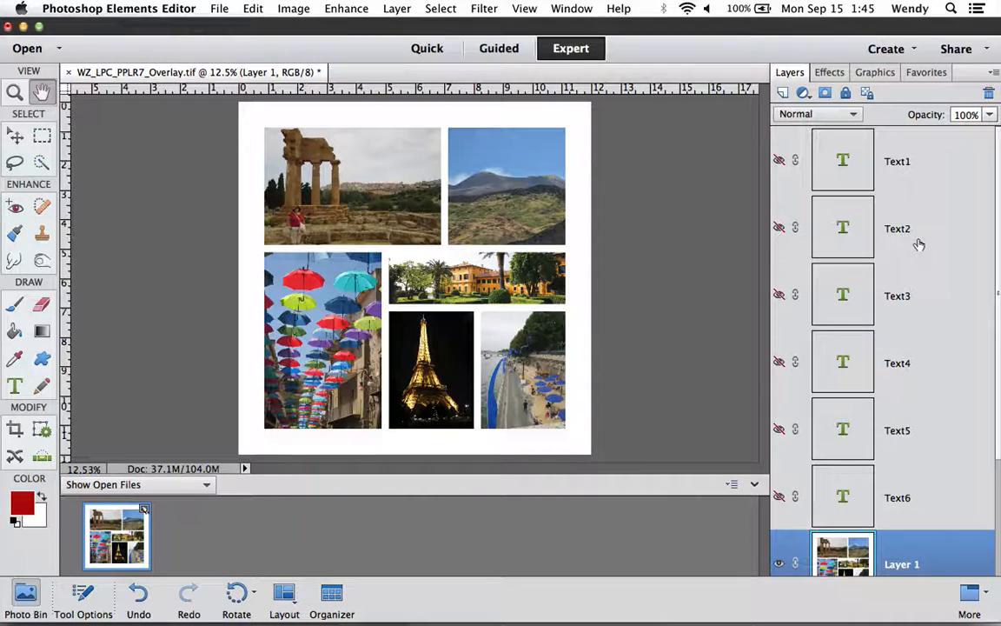
- Select the SHADOWS layer and toggle the collage layer's visibility off and on to inspect the drop shadows underneath
scroll(918, 244, "down", 4)
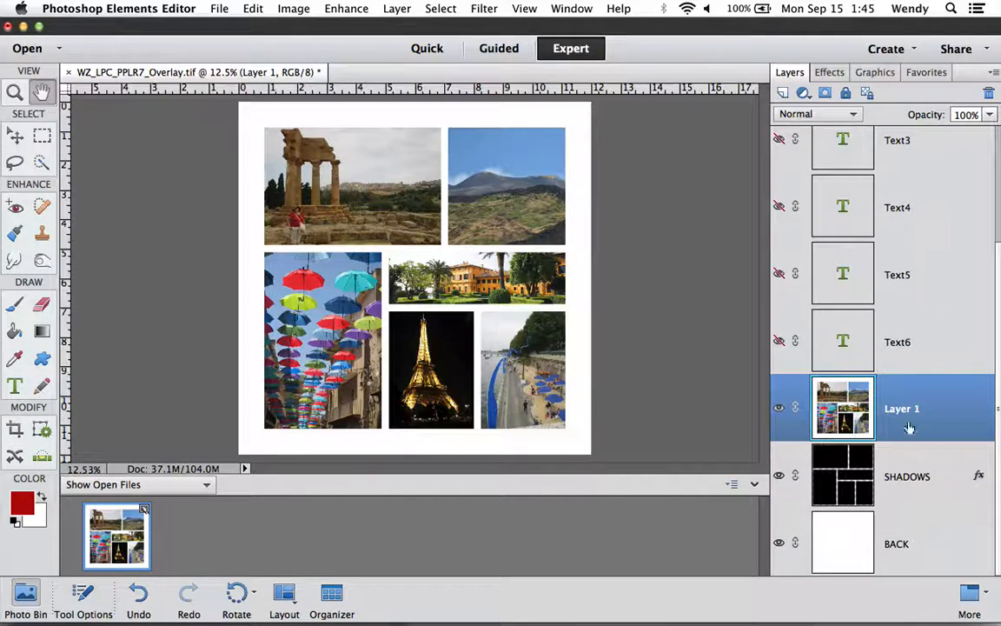
left_click(907, 454)
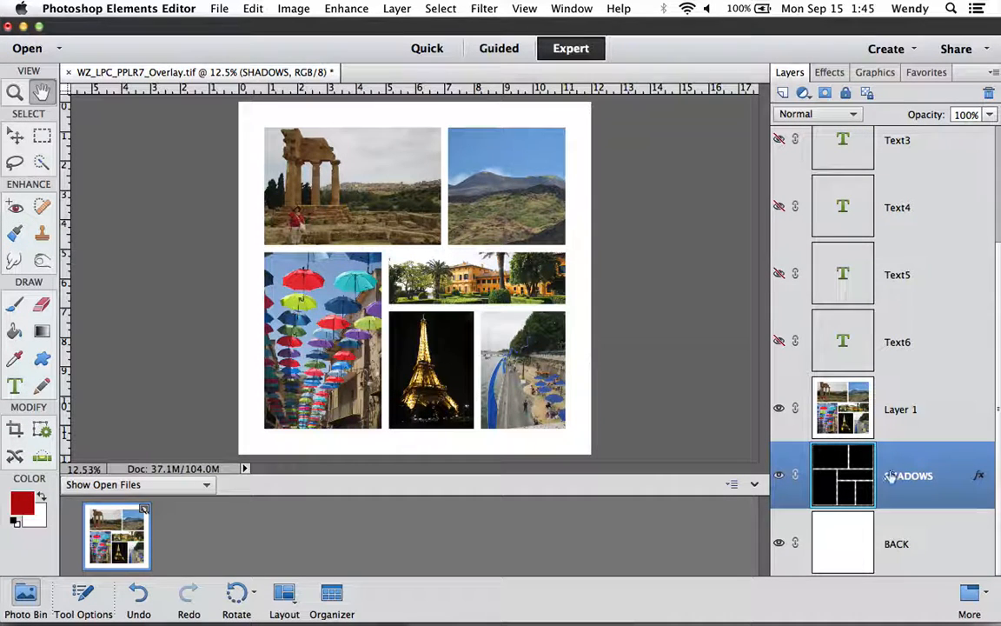
left_click(779, 409)
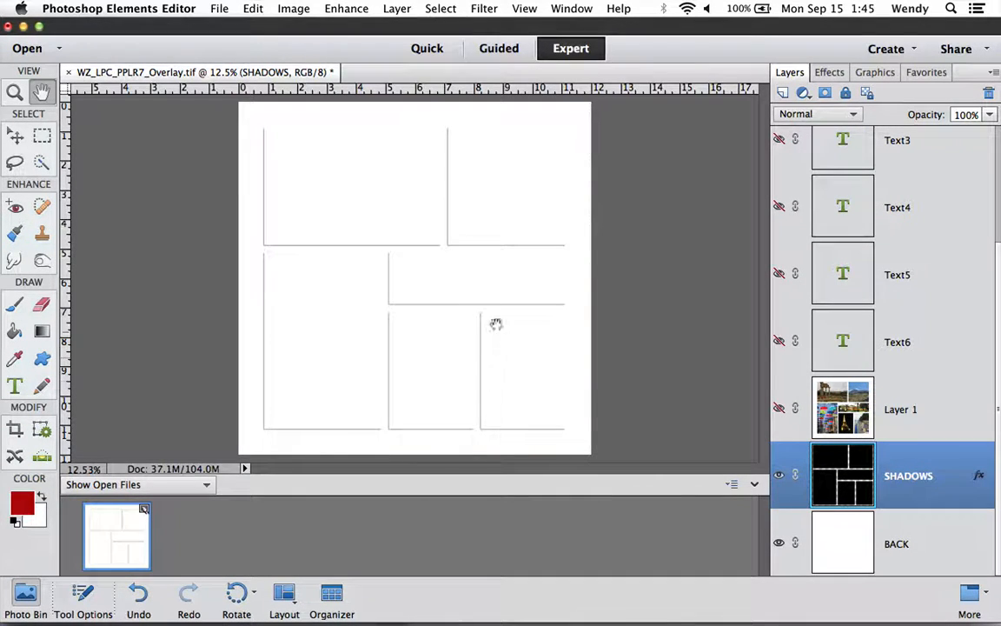
left_click(780, 409)
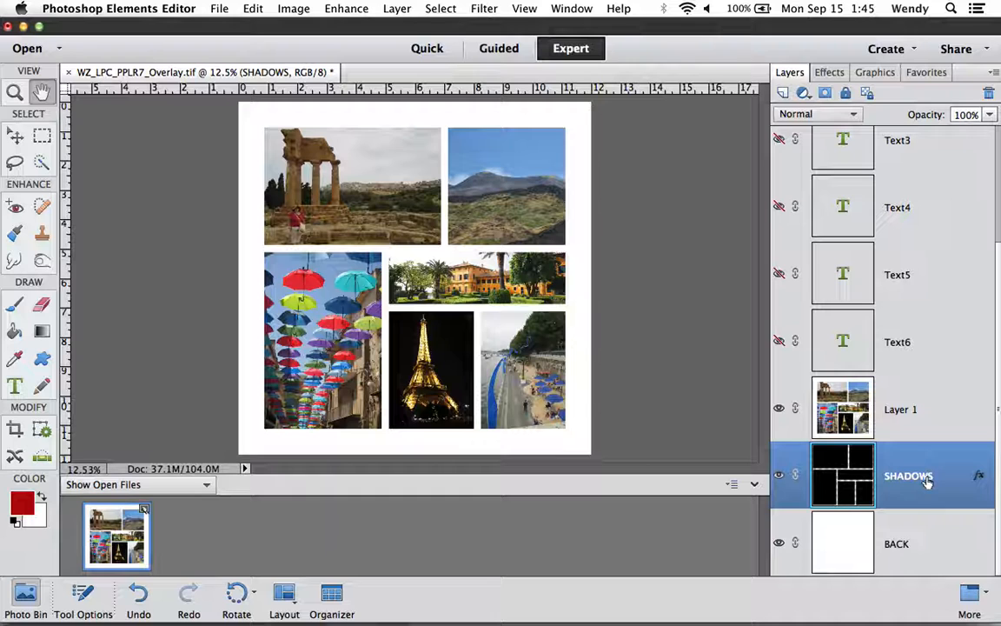
- Add the WZ_LRZeroFill.asl style set from the PSE folder to the Styles presets in the Preset Manager
left_click(221, 8)
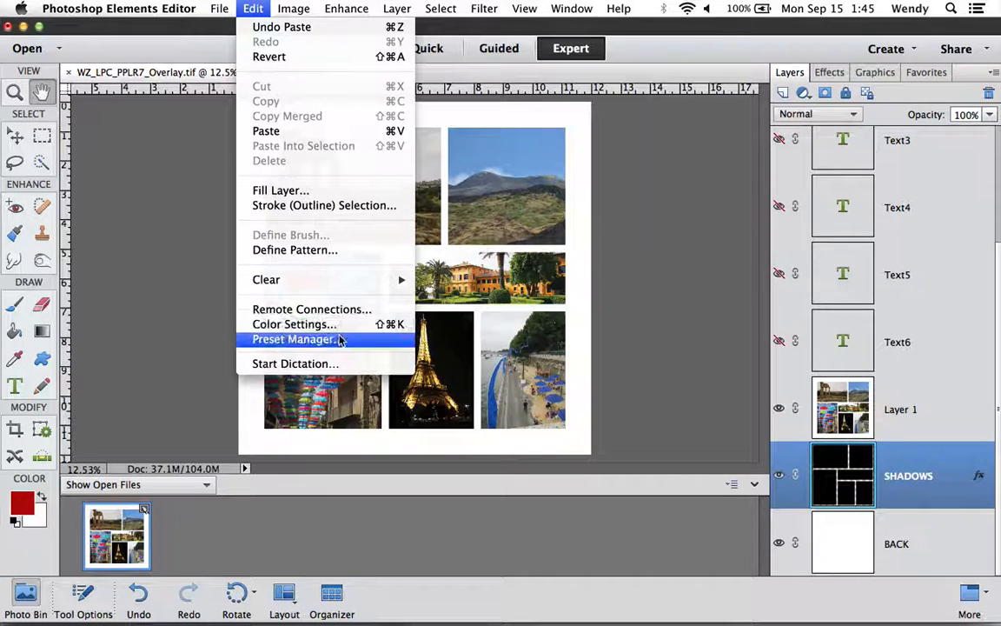
left_click(340, 339)
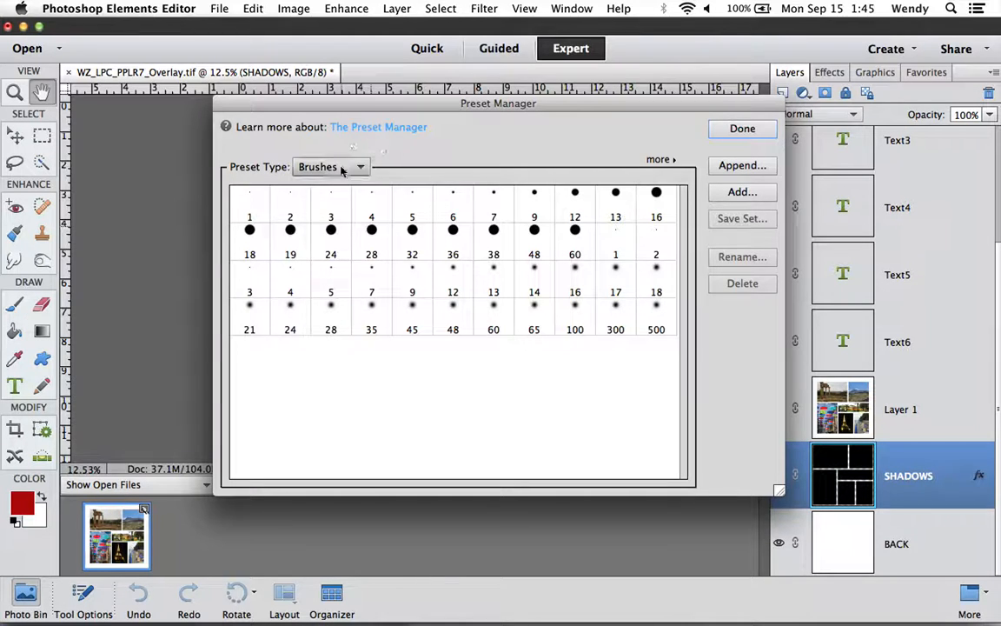
left_click(341, 167)
left_click(339, 209)
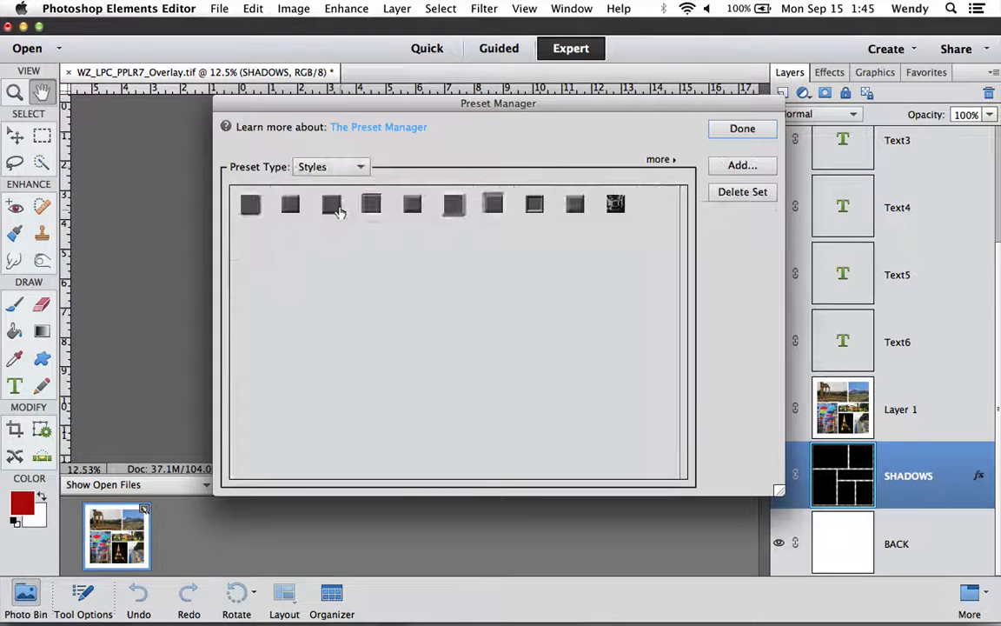
left_click(738, 166)
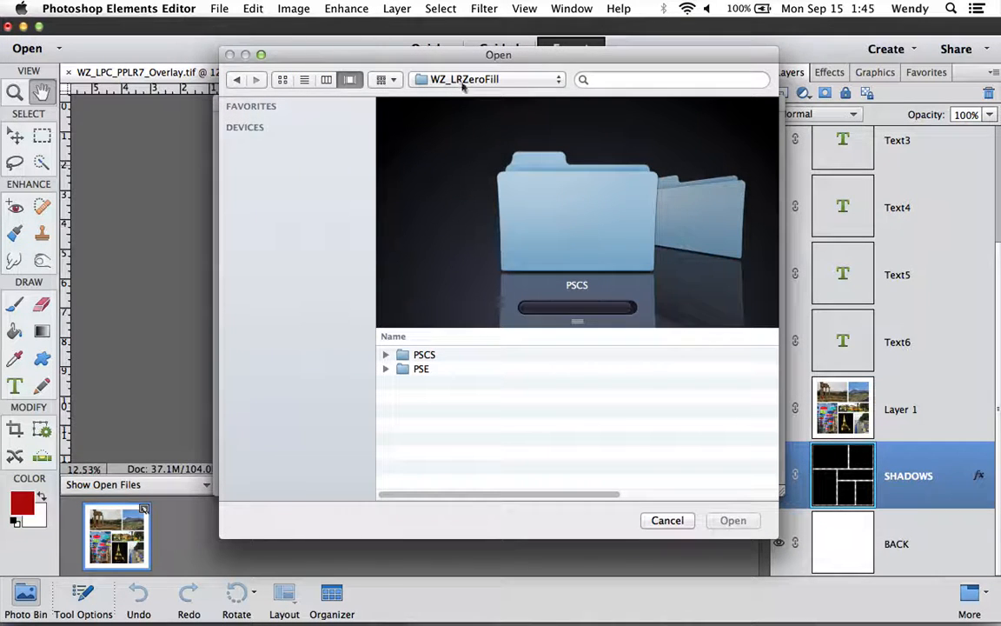
double_click(436, 371)
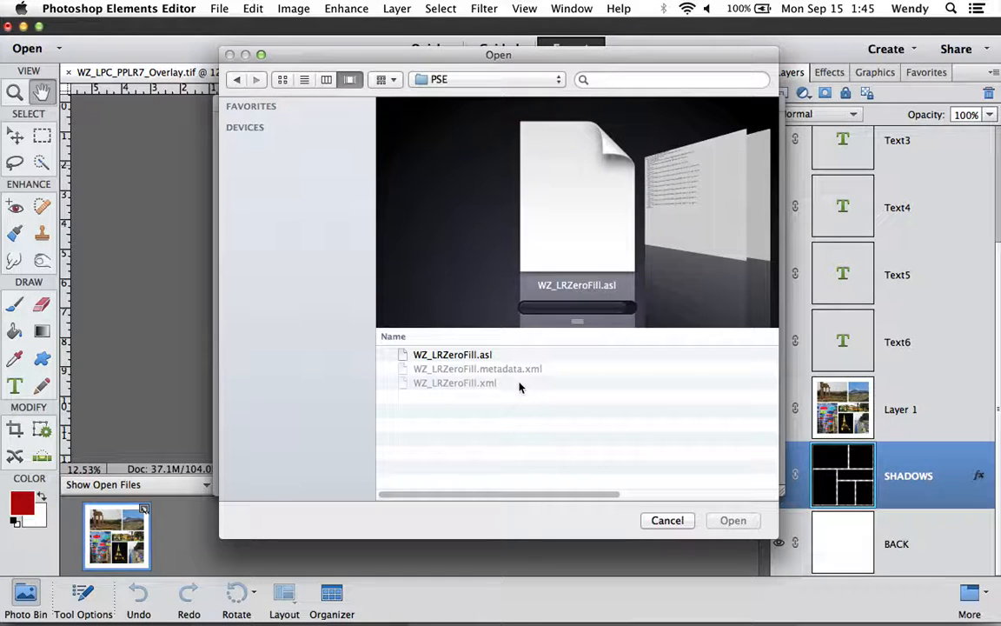
left_click(439, 355)
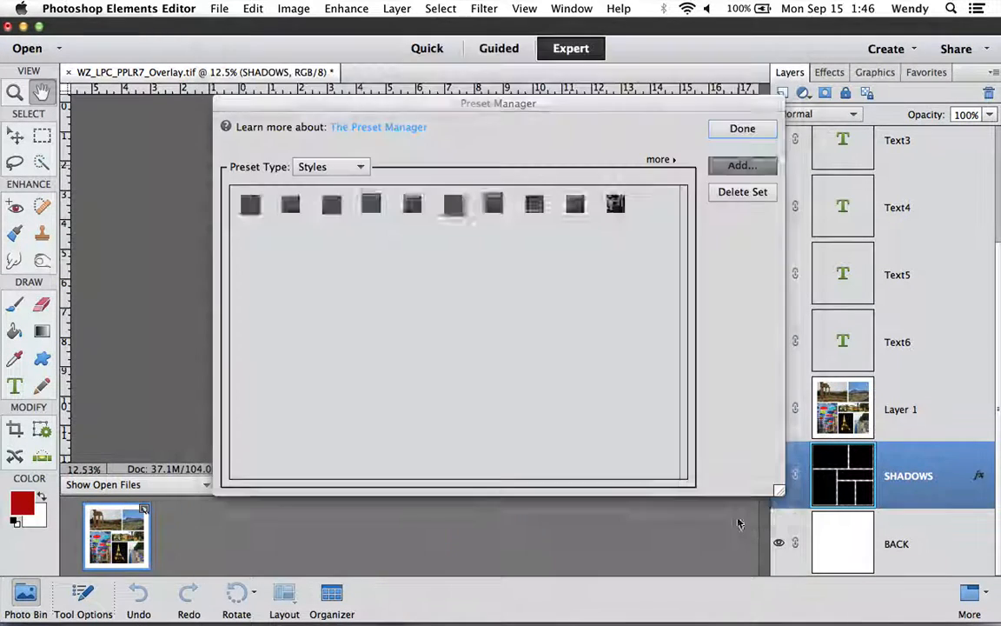
left_click(732, 520)
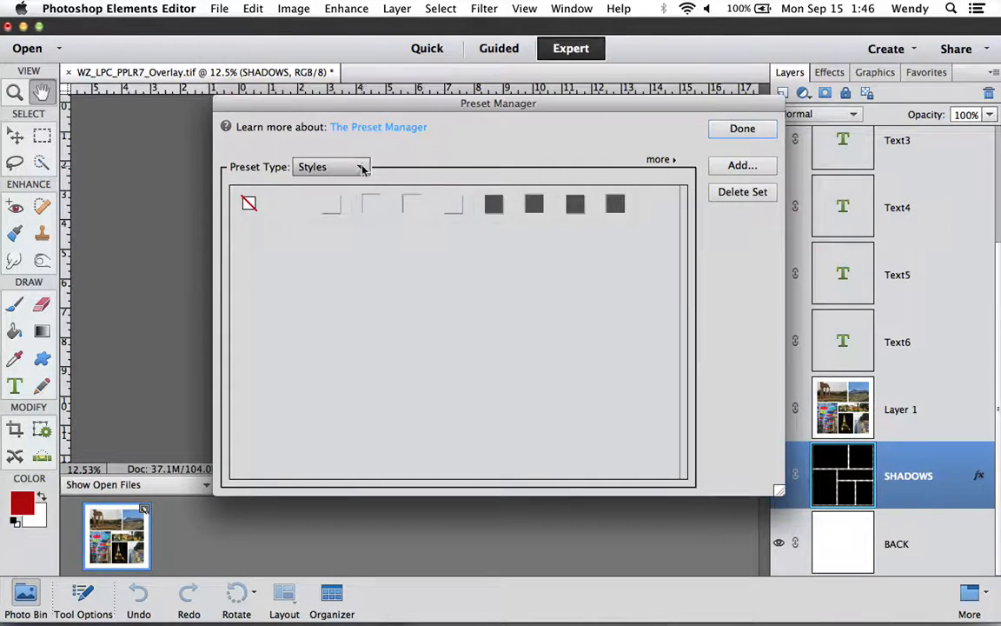
left_click(330, 166)
left_click(610, 243)
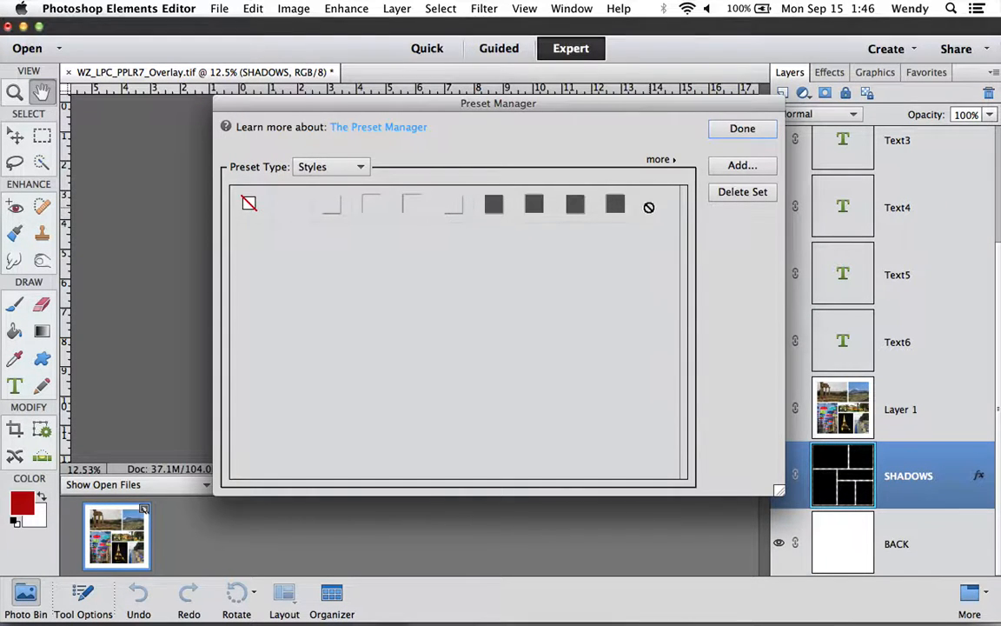
- Remove the SHADOWS layer's existing style using the clear style in the WZ_LRZeroFill set, and check it with Layer 1 briefly hidden
left_click(744, 131)
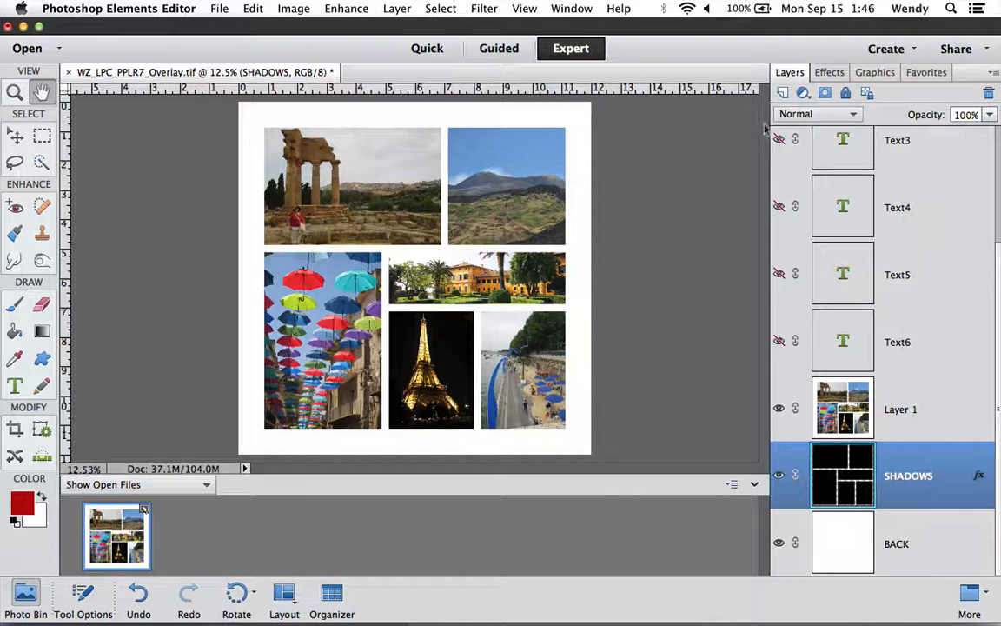
left_click(829, 73)
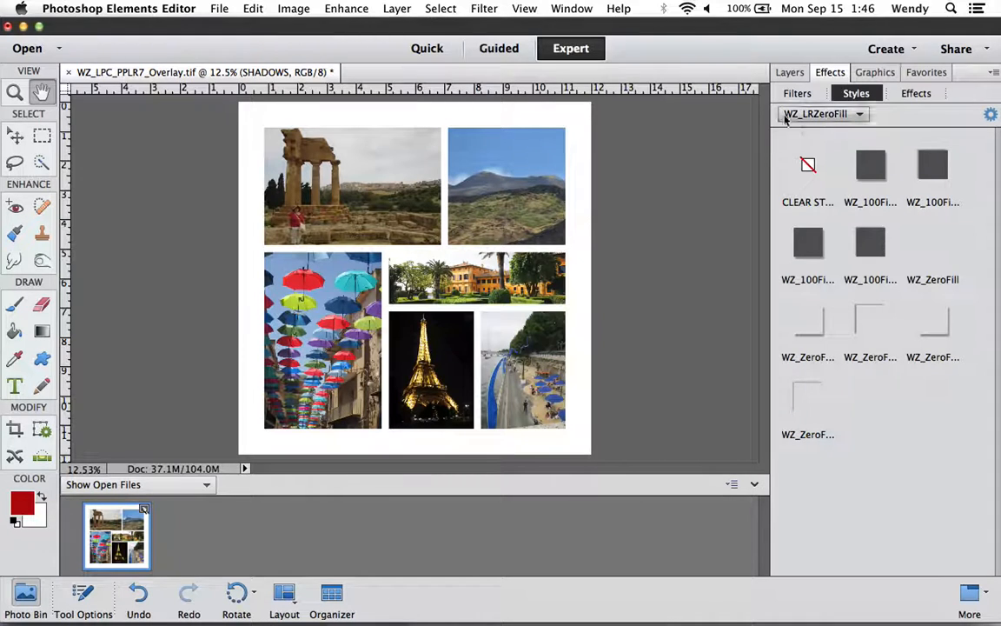
left_click(862, 115)
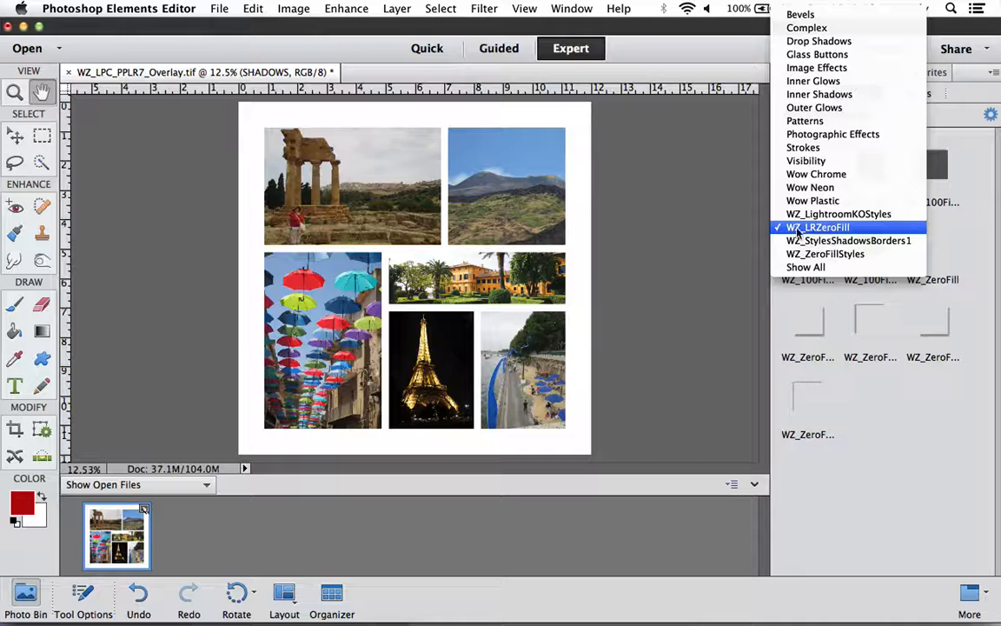
left_click(830, 231)
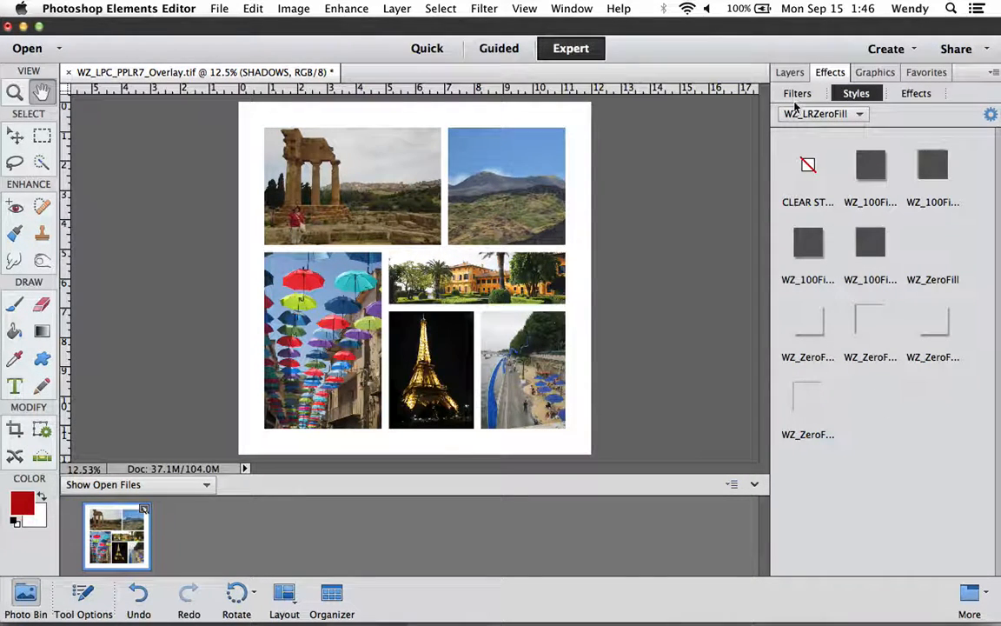
left_click(808, 166)
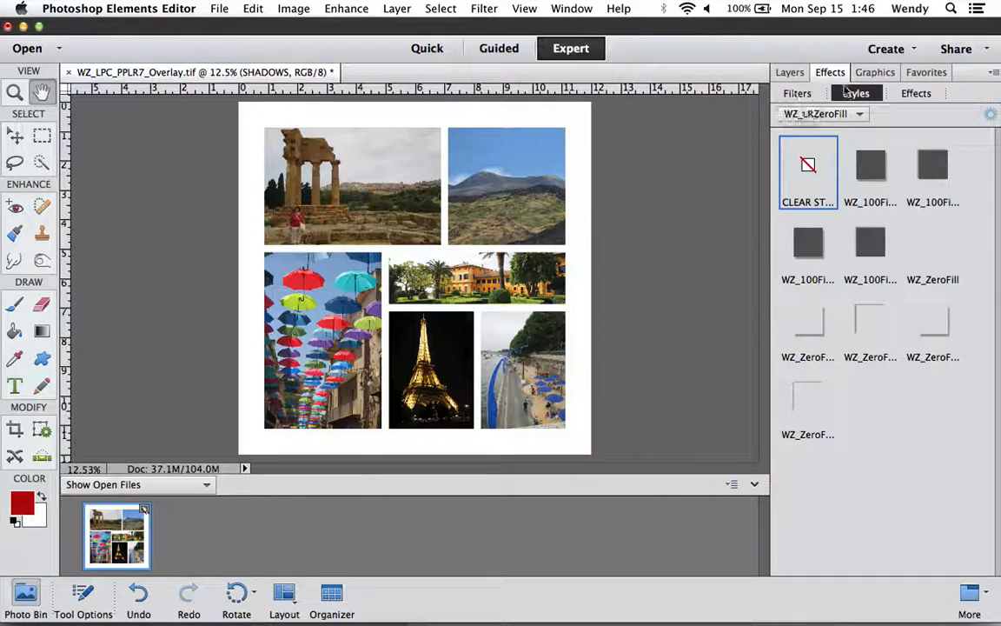
left_click(789, 73)
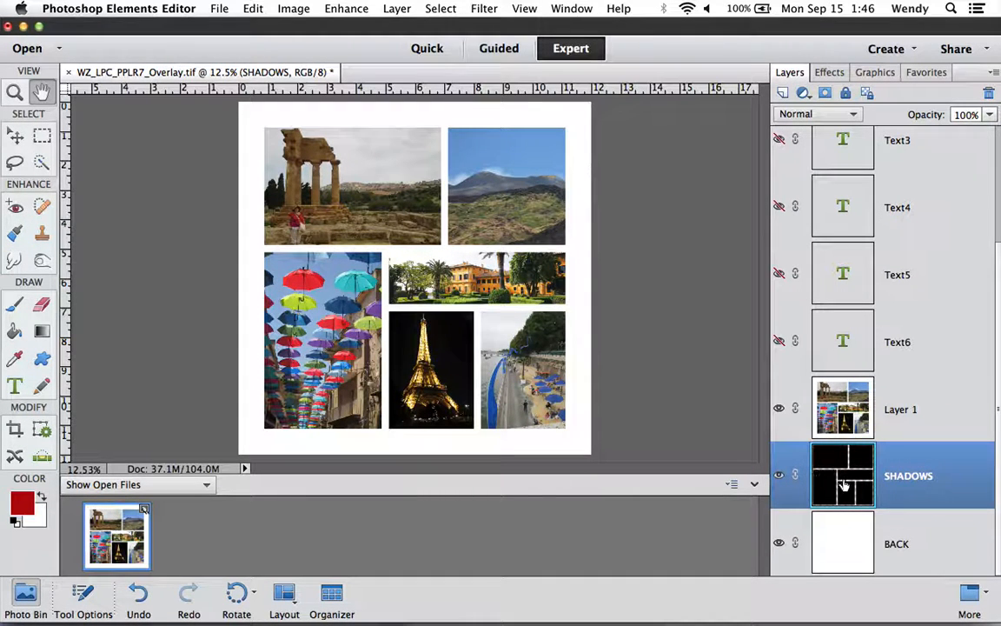
left_click(779, 409)
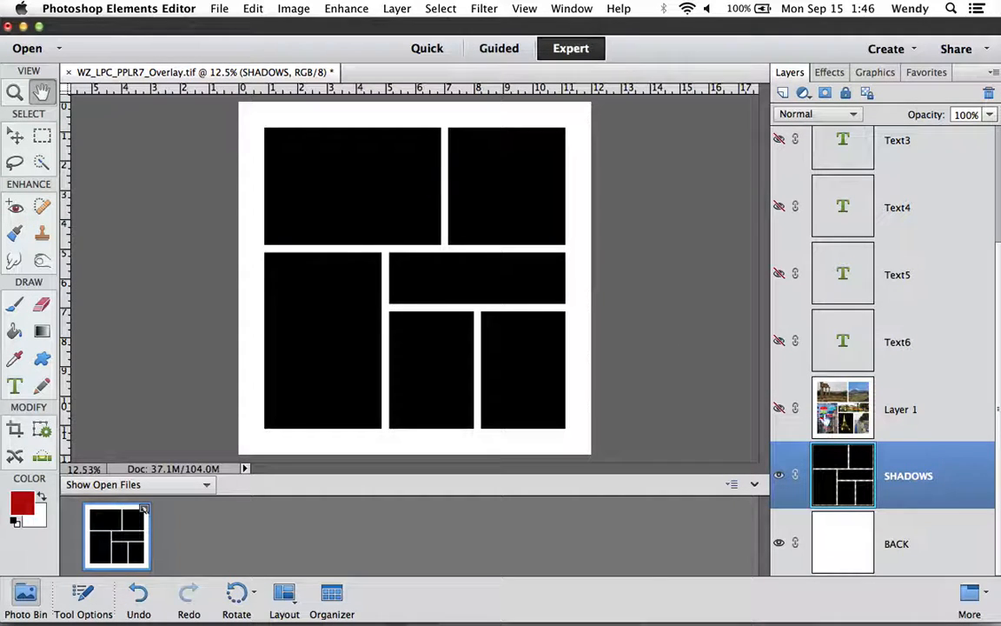
left_click(779, 409)
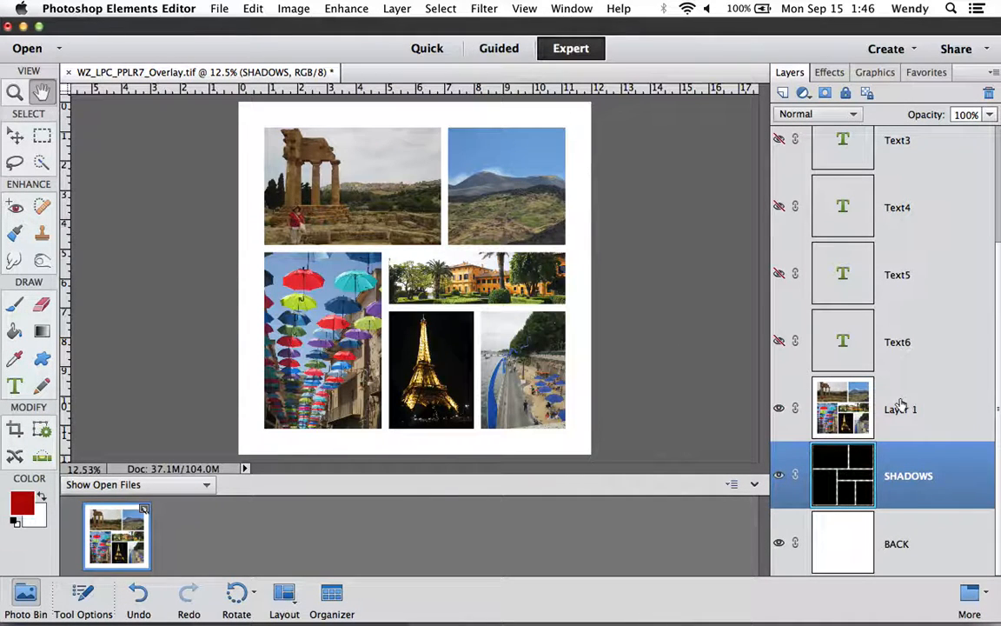
- Clip Layer 1 to the SHADOWS layer and toggle the BACK layer's visibility off and on to check the cutouts
left_click(901, 406)
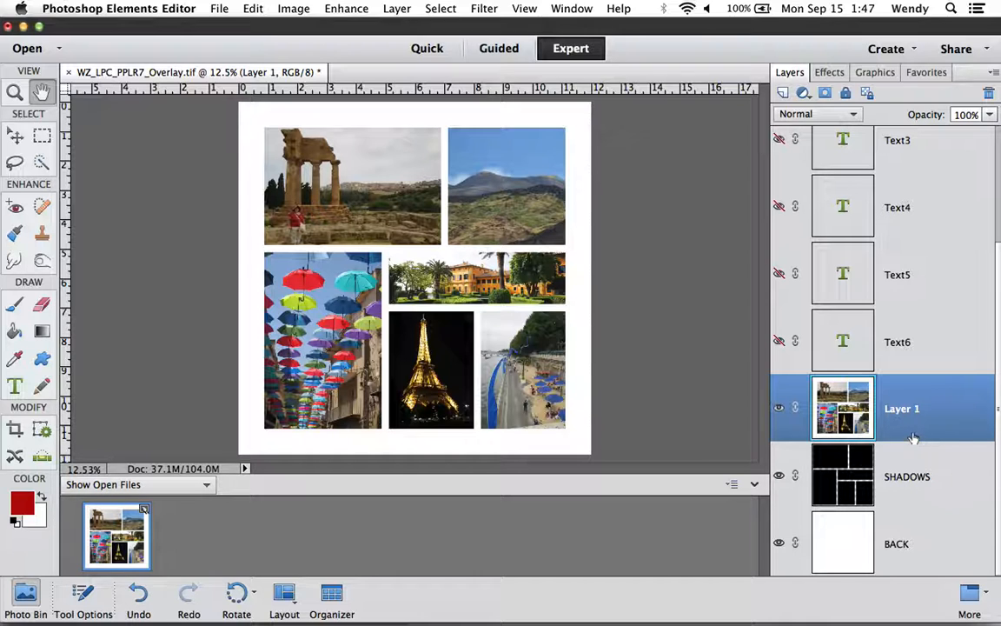
left_click_drag(917, 440, 937, 405)
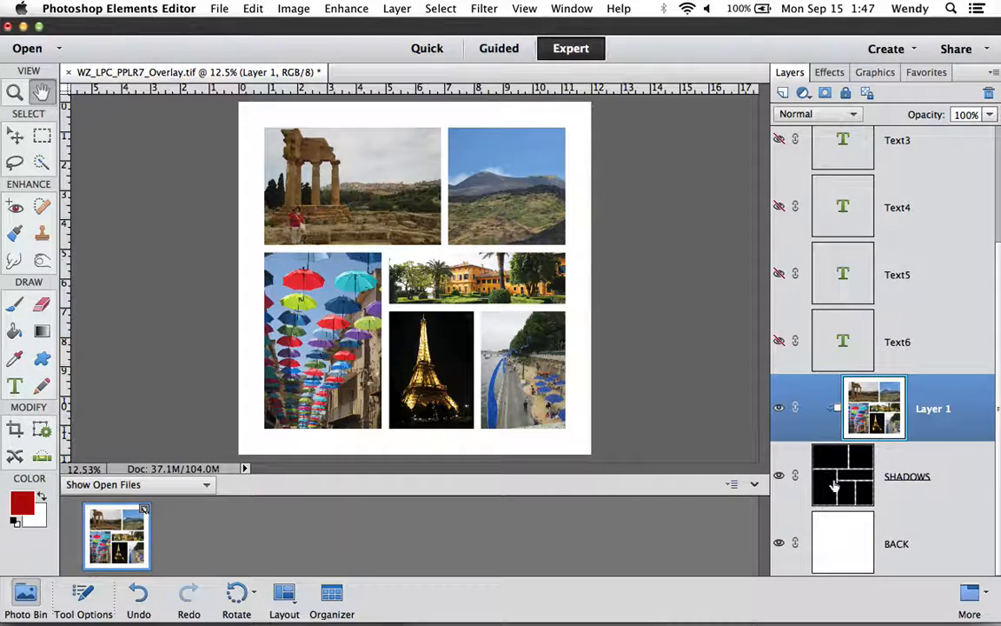
left_click(778, 543)
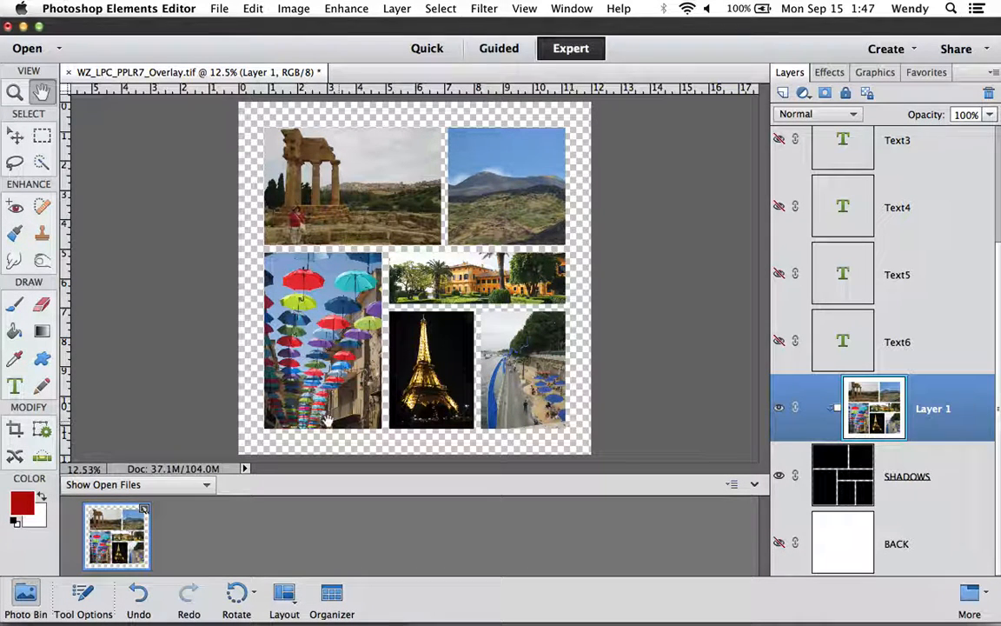
left_click(780, 543)
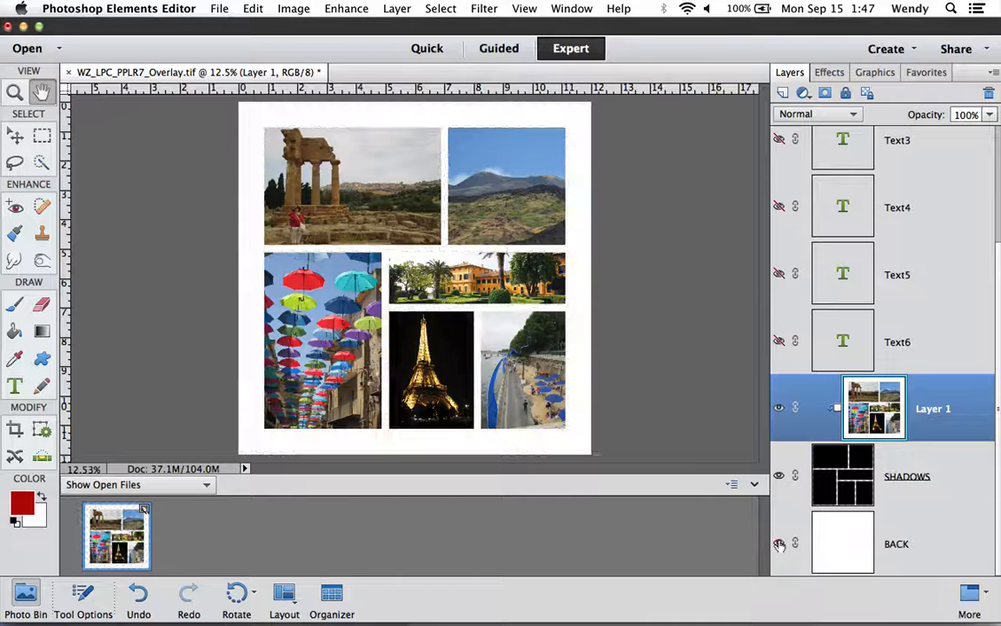
- Apply the WZ_100Fill_LgBot style to the SHADOWS layer and inspect the shadows along the photo edges up close
left_click(913, 473)
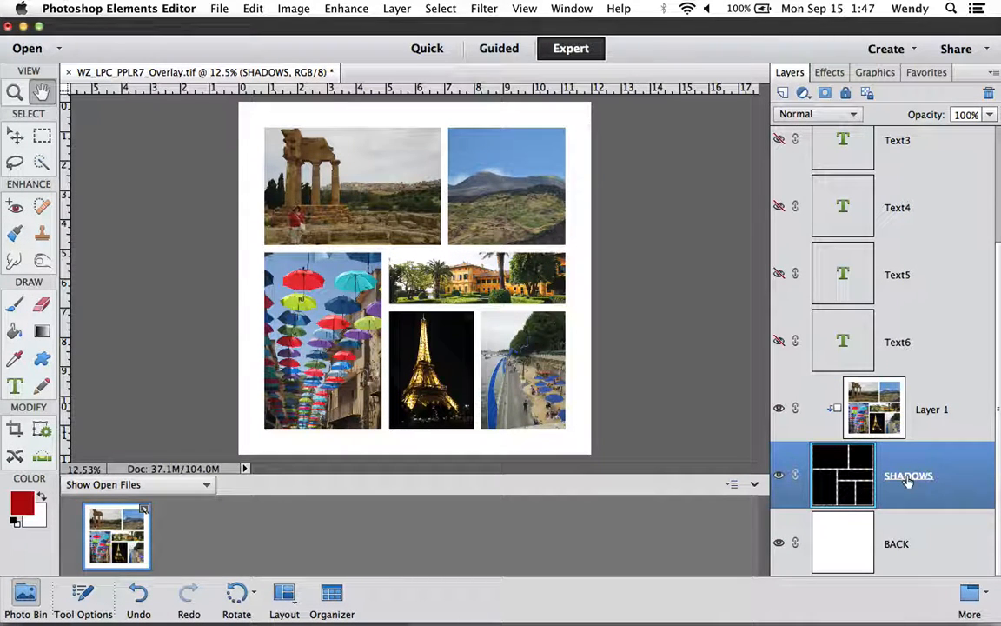
left_click(829, 73)
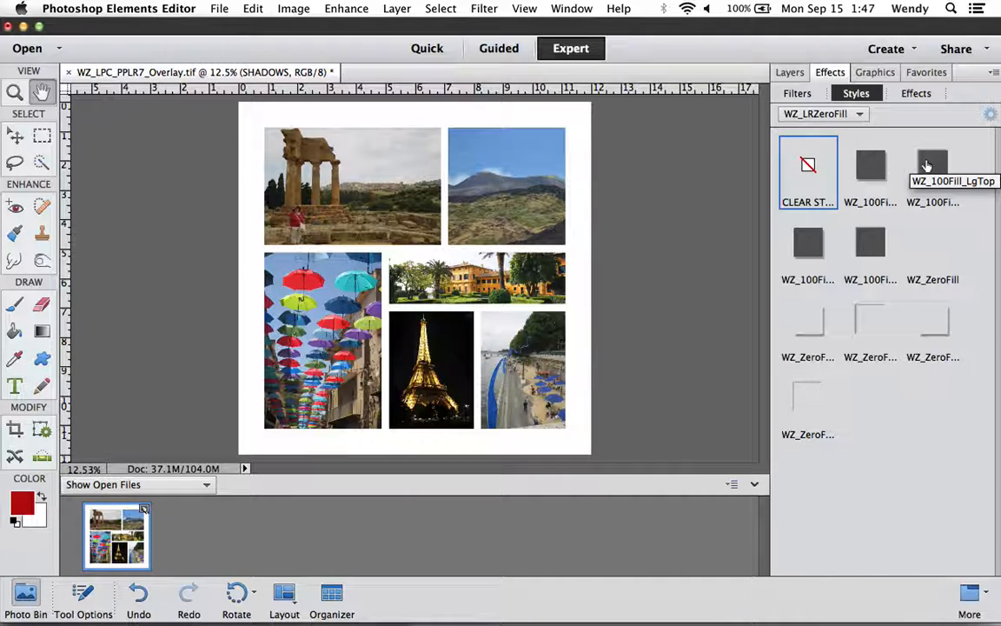
left_click(810, 240)
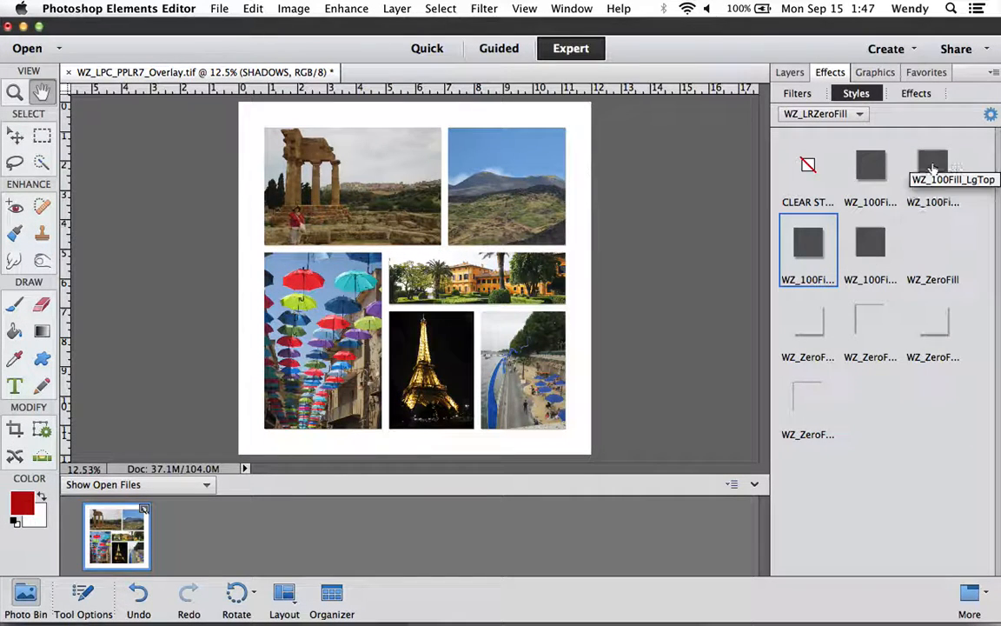
left_click(880, 167)
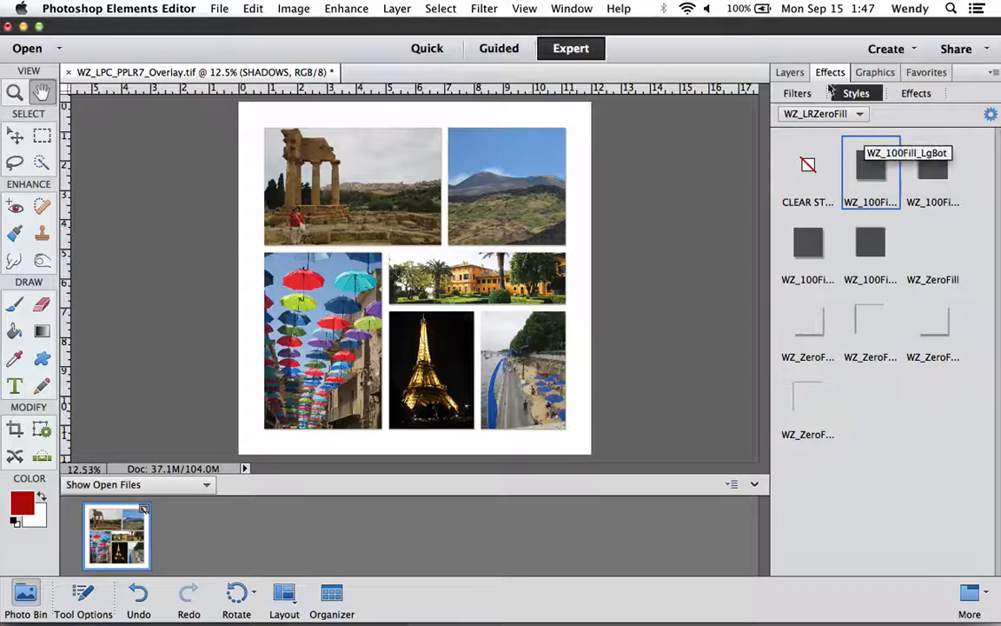
left_click(790, 73)
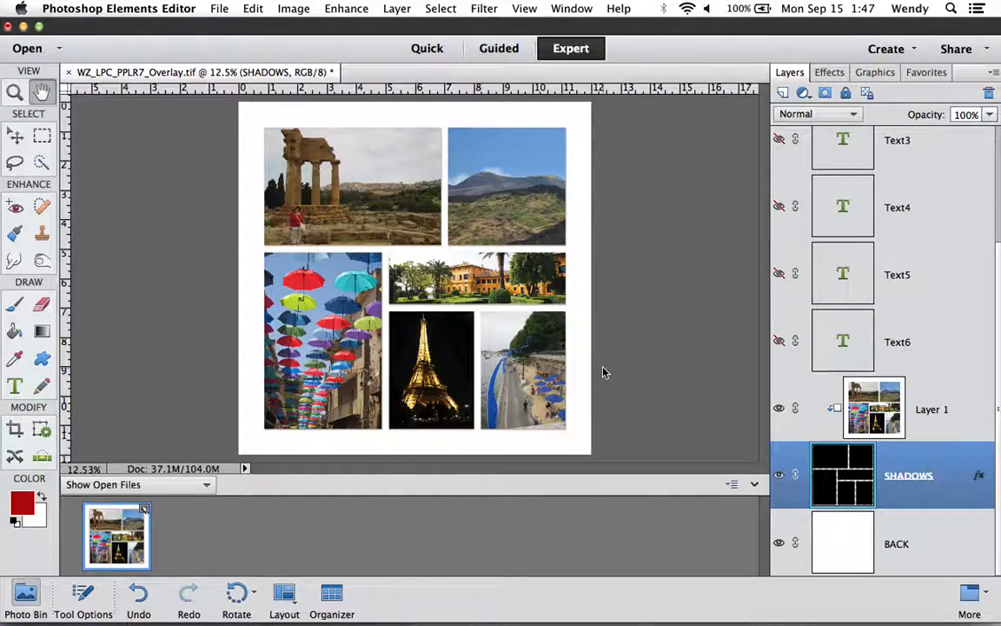
key("super+equal")
key("super+equal")
key("super+equal")
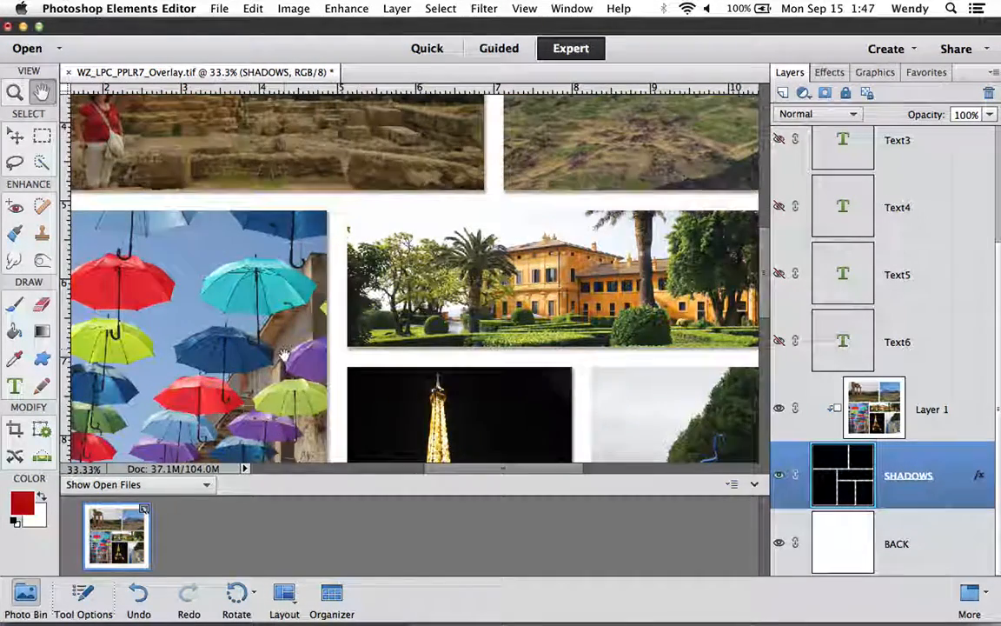
scroll(260, 318, "up", 5)
scroll(261, 318, "left", 5)
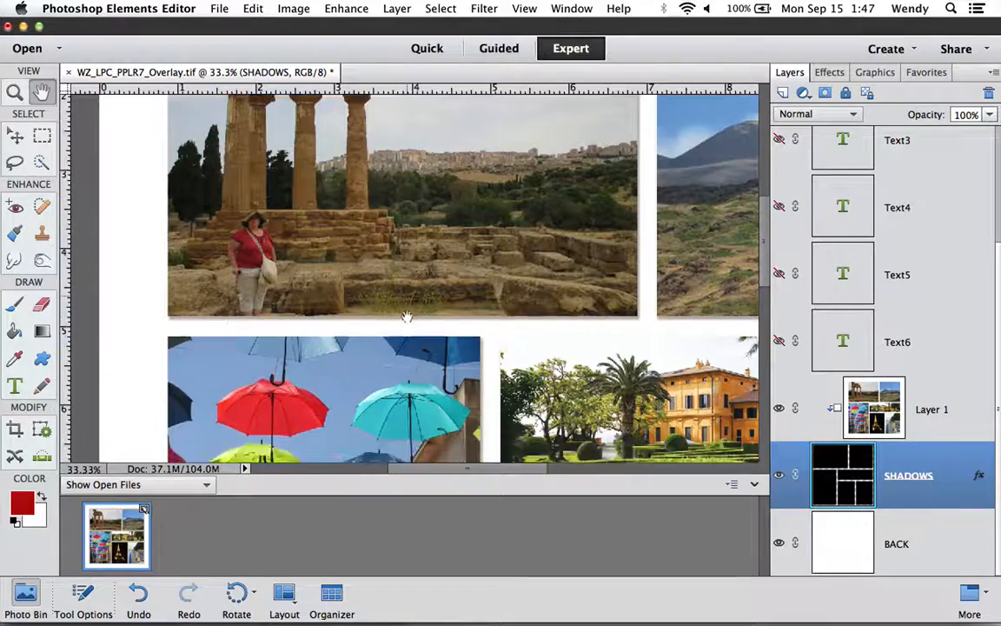
key("super+0")
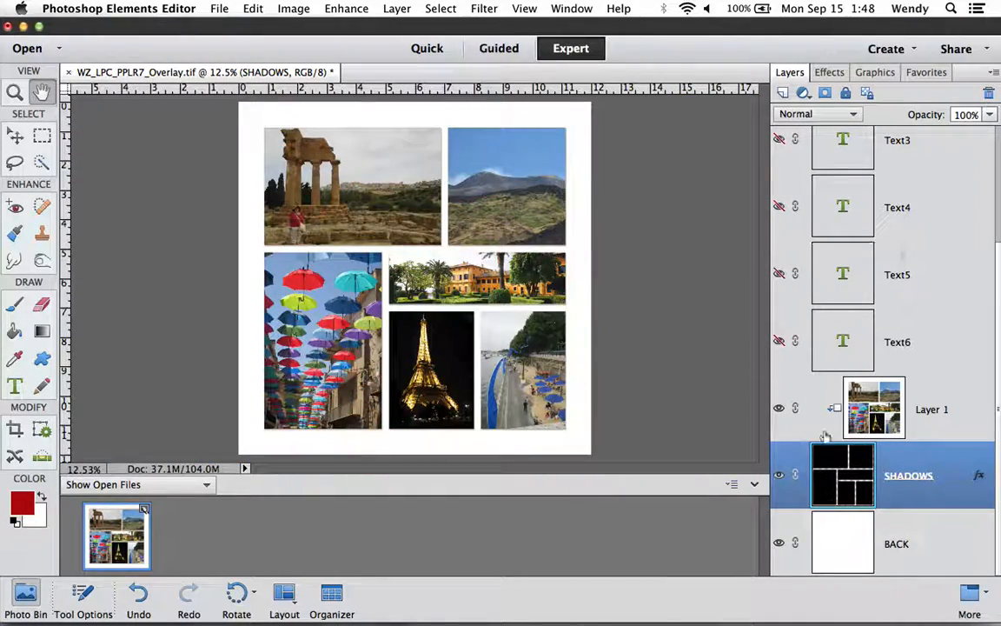
- Copy all of vr-OldWorldMap-Map09.jpg into the overlay document directly above the BACK layer, closing the map file
left_click(886, 521)
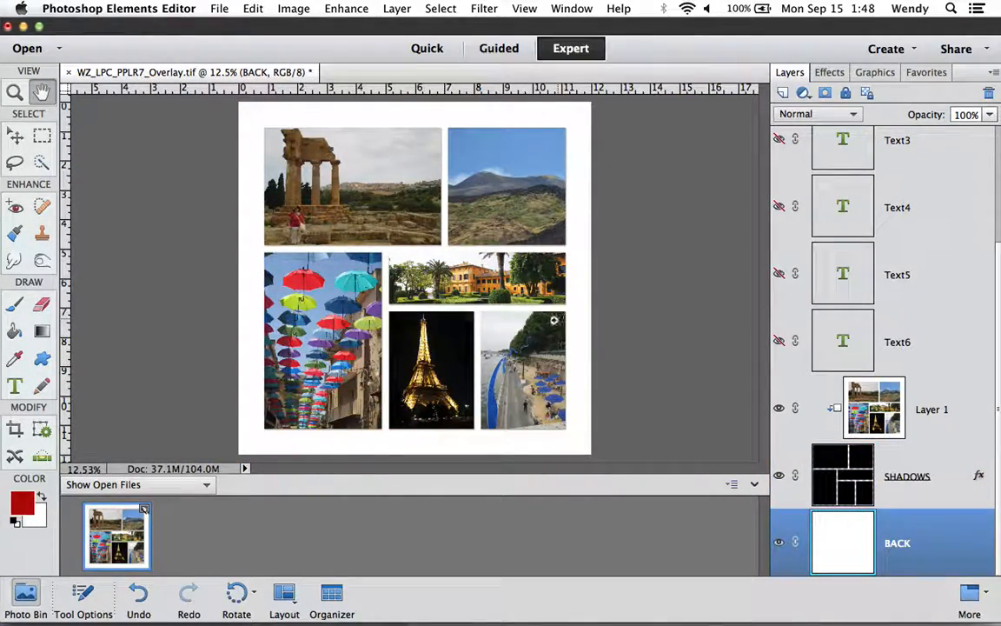
key("super+o")
left_click(497, 410)
key("Up")
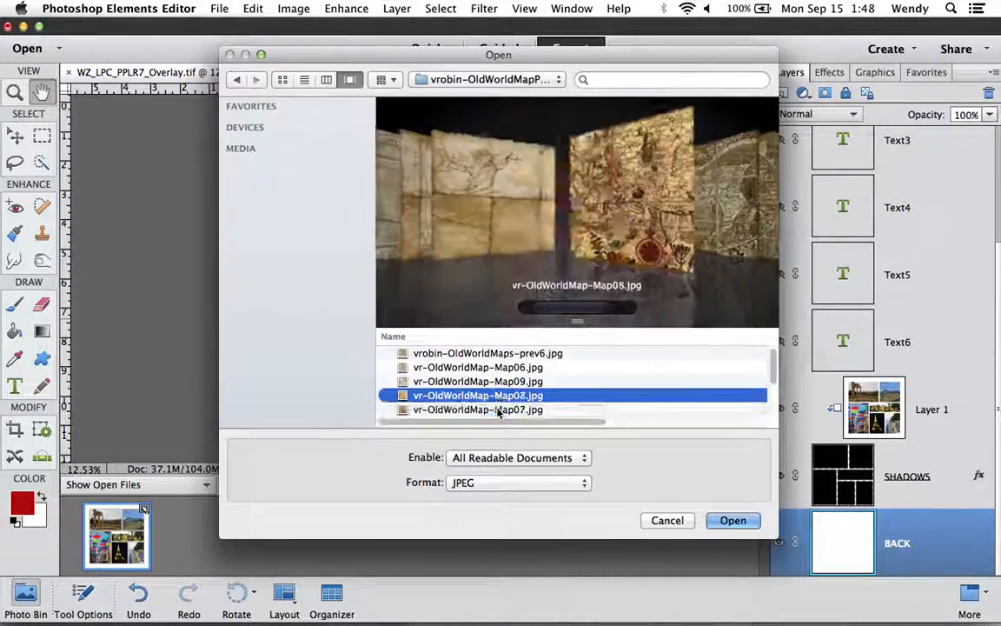
key("Up")
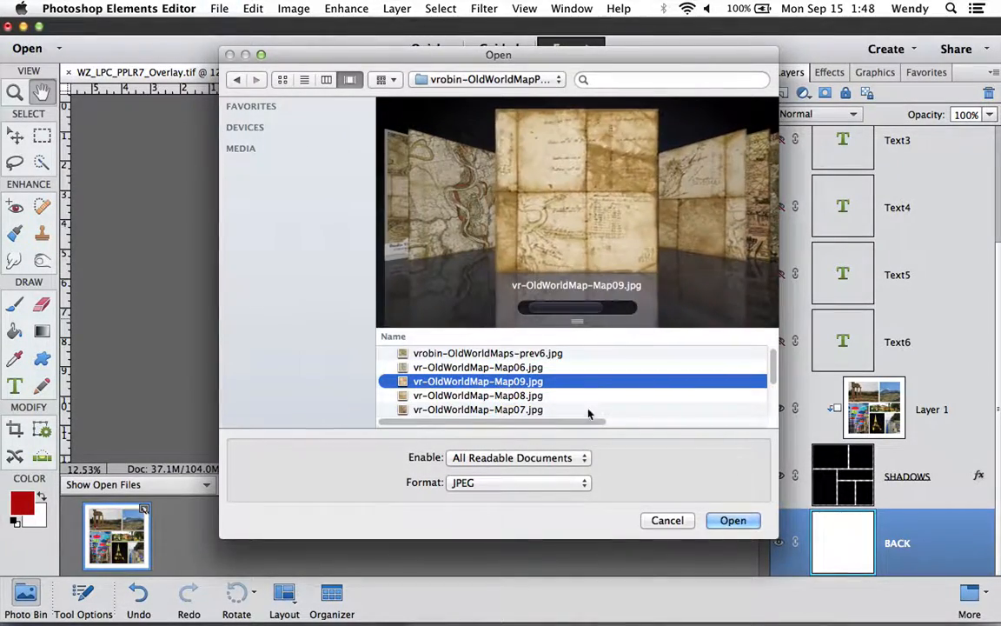
left_click(747, 520)
key("super+a")
key("super+c")
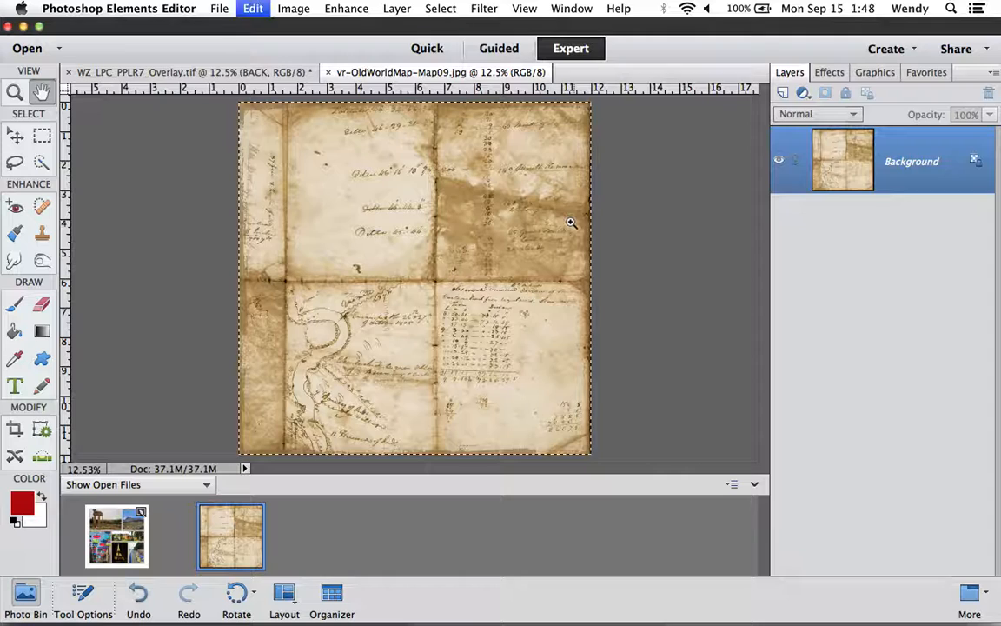
key("super+w")
key("super+v")
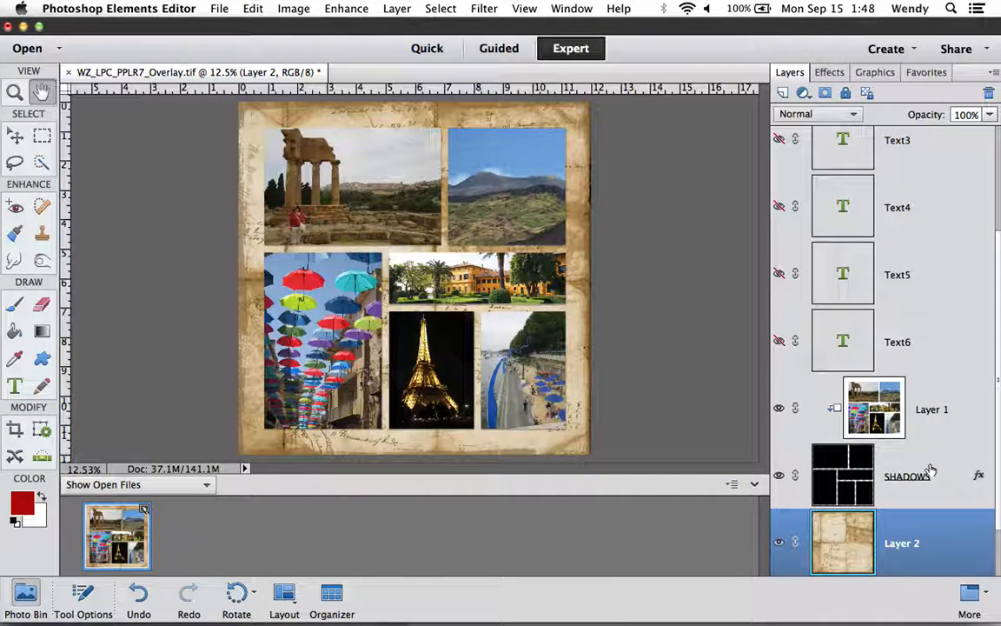
left_click(779, 408)
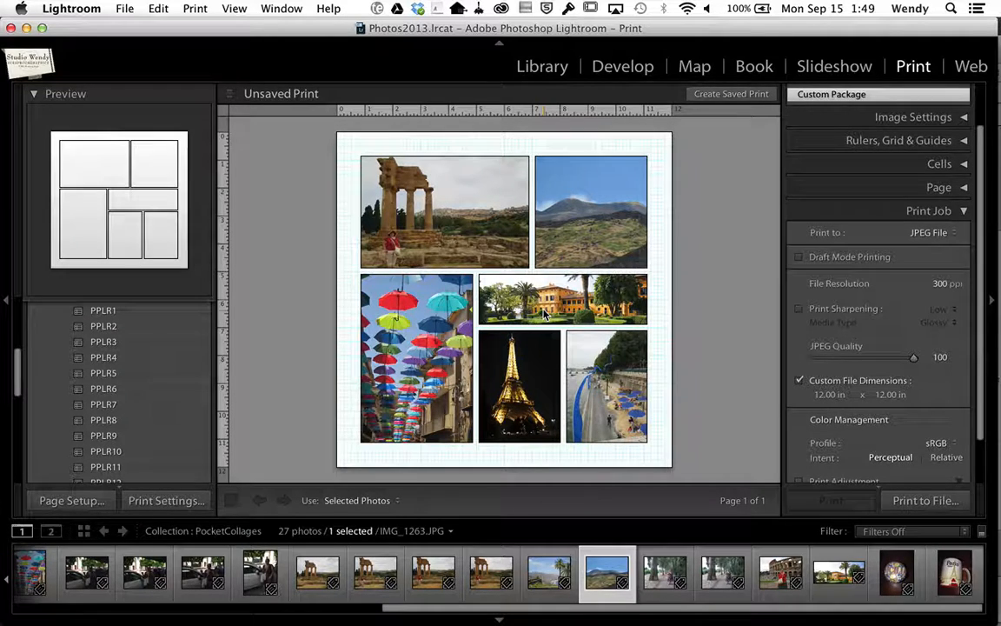
- In Lightroom's Print module, reposition the umbrella photo sideways within its collage cell
left_click(415, 349)
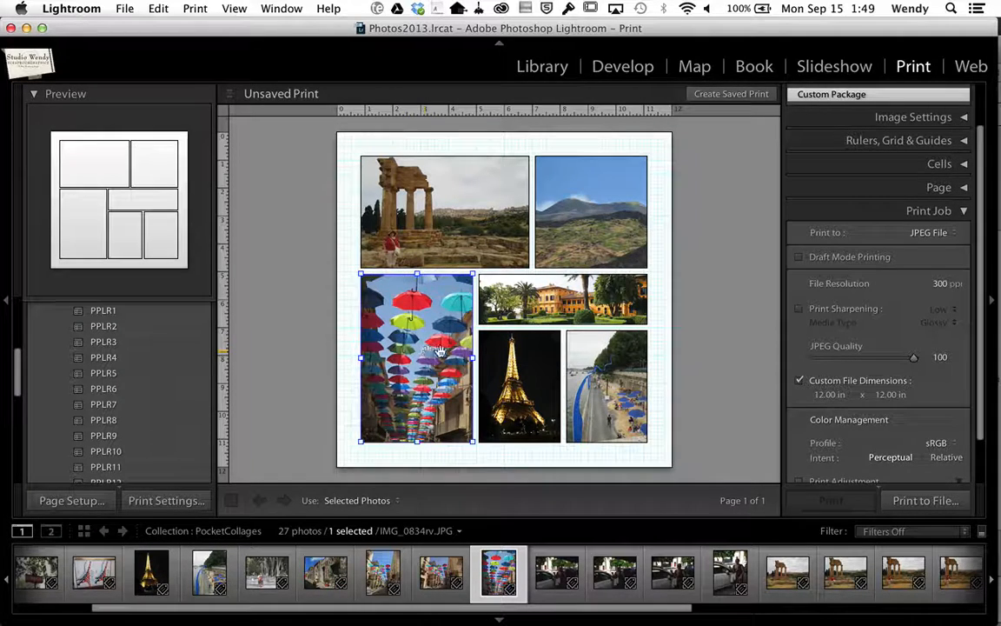
left_click_drag(359, 350, 415, 354)
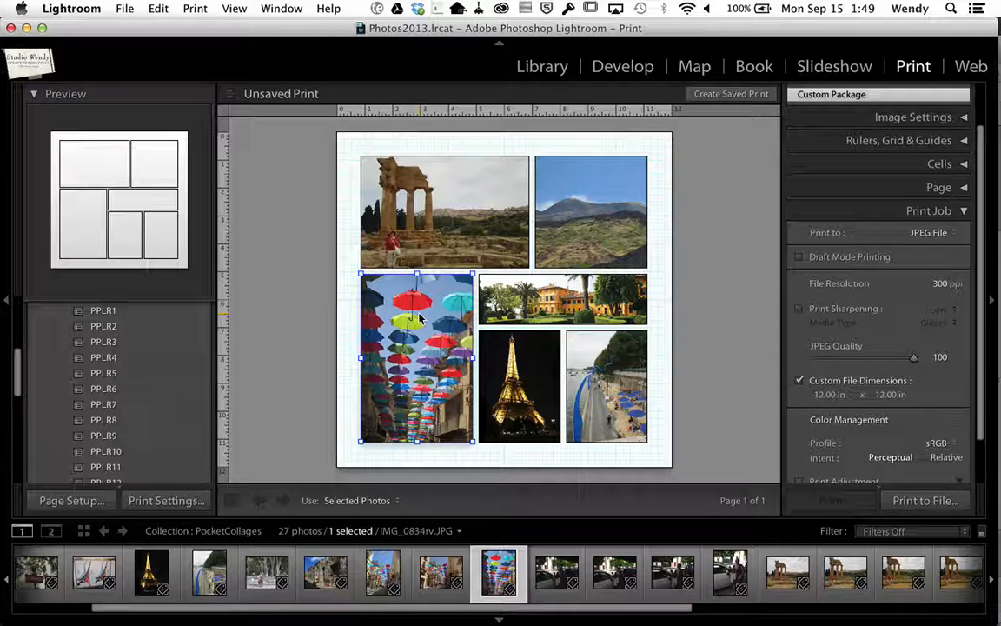
left_click_drag(420, 320, 507, 346)
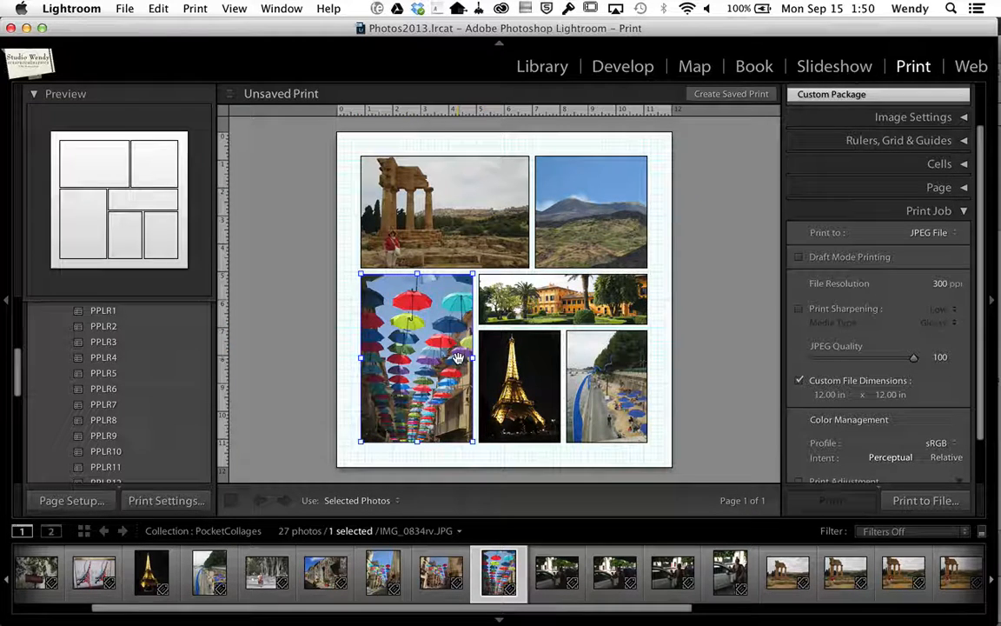
left_click_drag(458, 358, 365, 370)
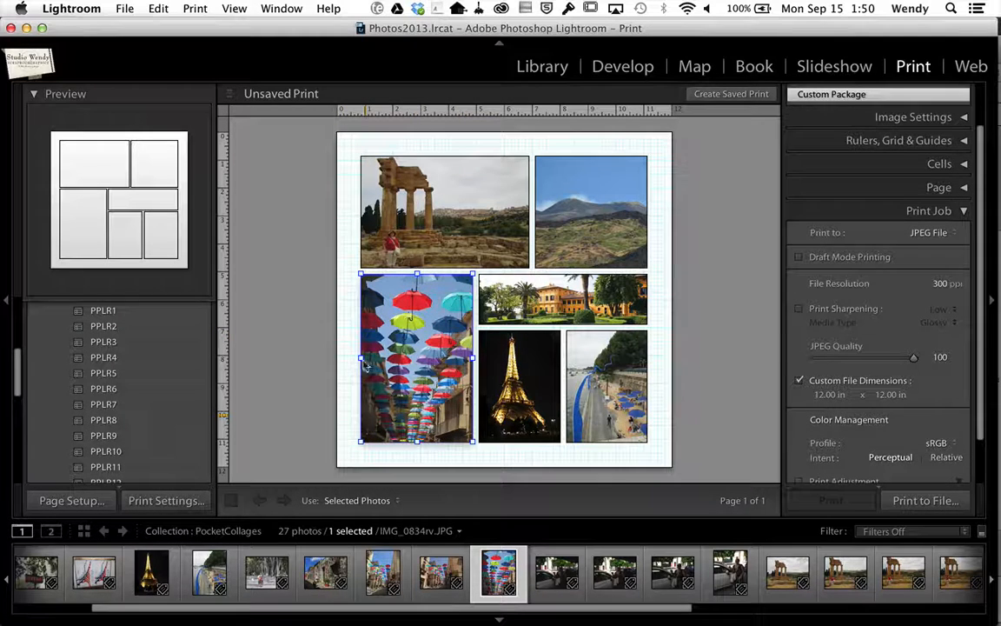
- Try to reposition the temple ruins photo and the mountain photo within their collage cells
left_click(418, 216)
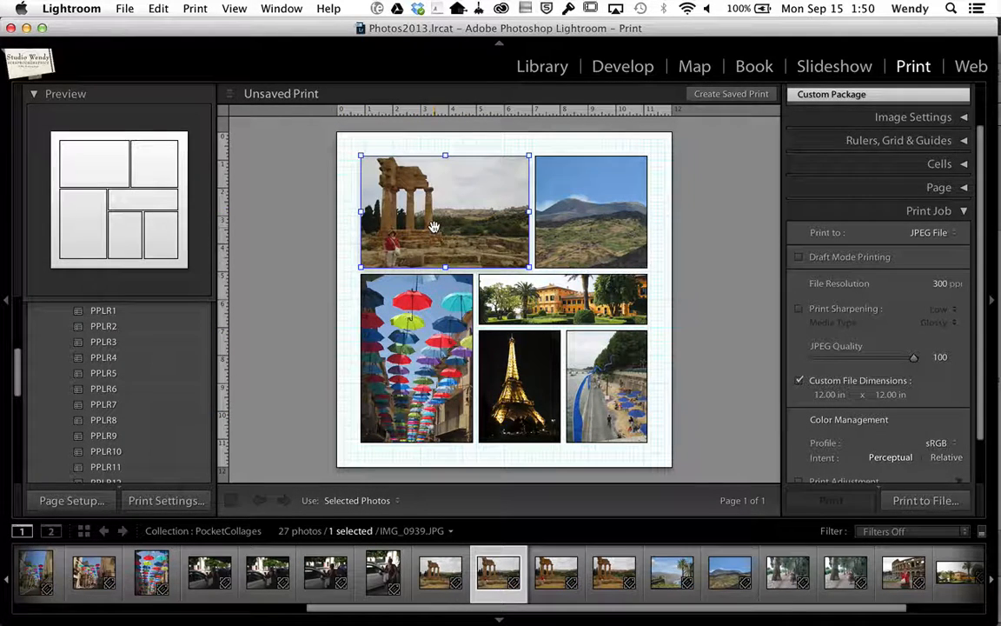
mouse_move(445, 267)
left_mouse_down()
mouse_move(453, 174)
mouse_move(458, 253)
left_mouse_up()
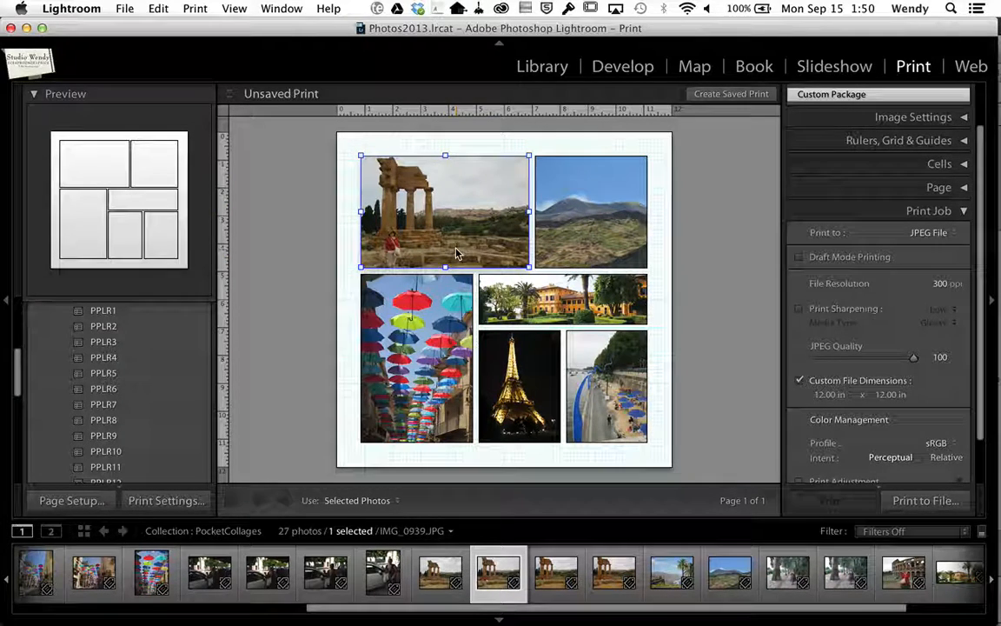
left_click(596, 225)
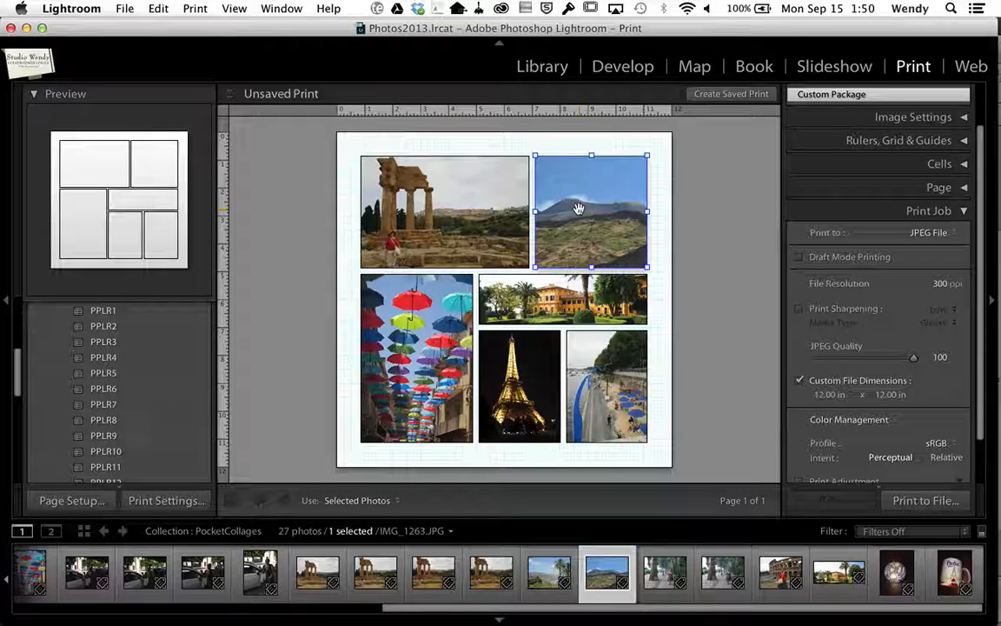
left_click_drag(619, 158, 585, 191)
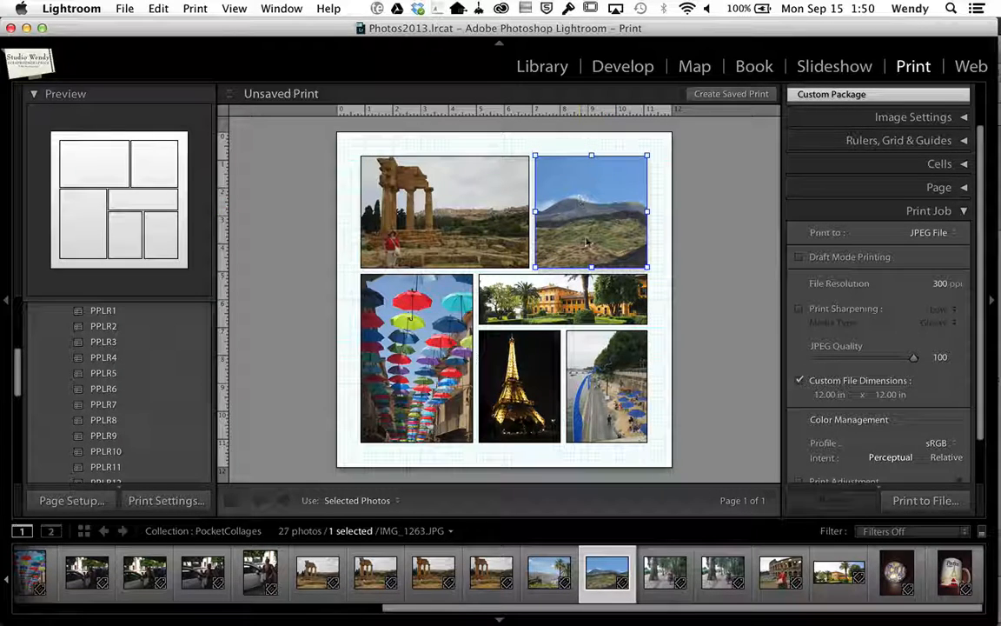
- Crop the mountain photo in the Develop module with the aspect ratio unlocked, trimming its right side and part of the sky
left_click(612, 69)
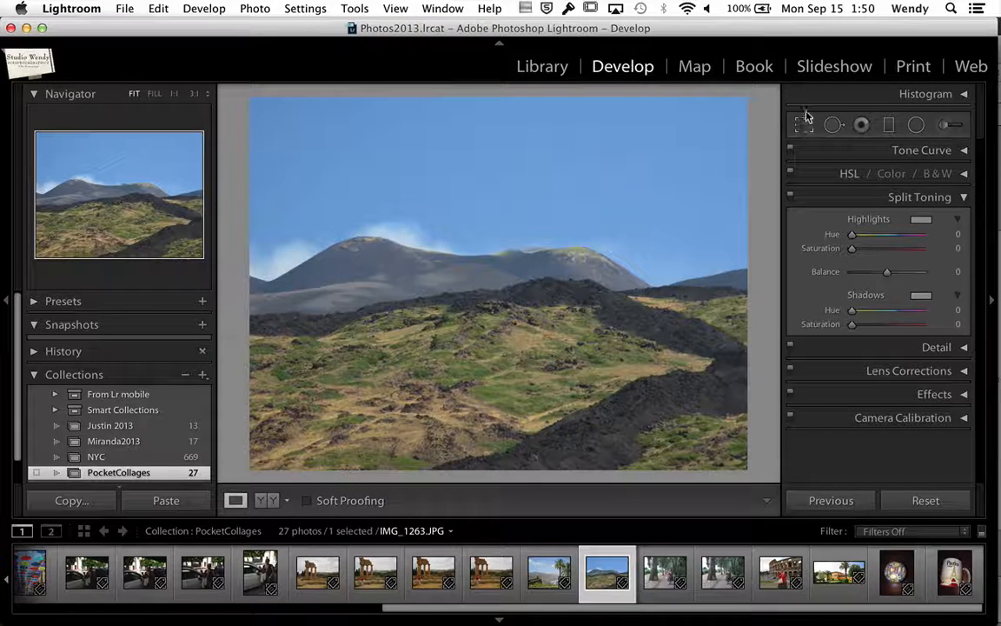
left_click(805, 127)
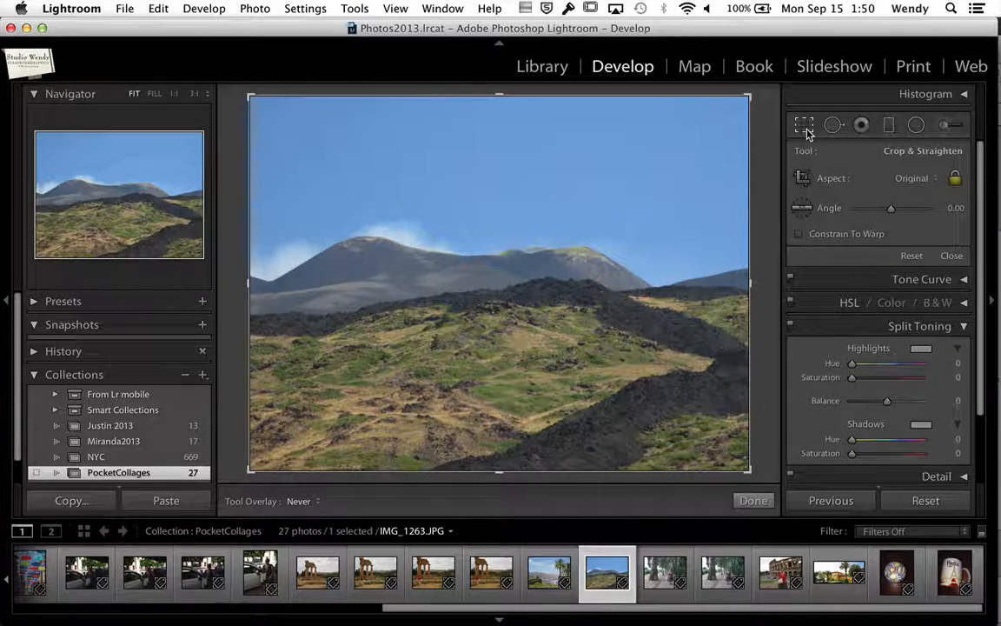
key("x")
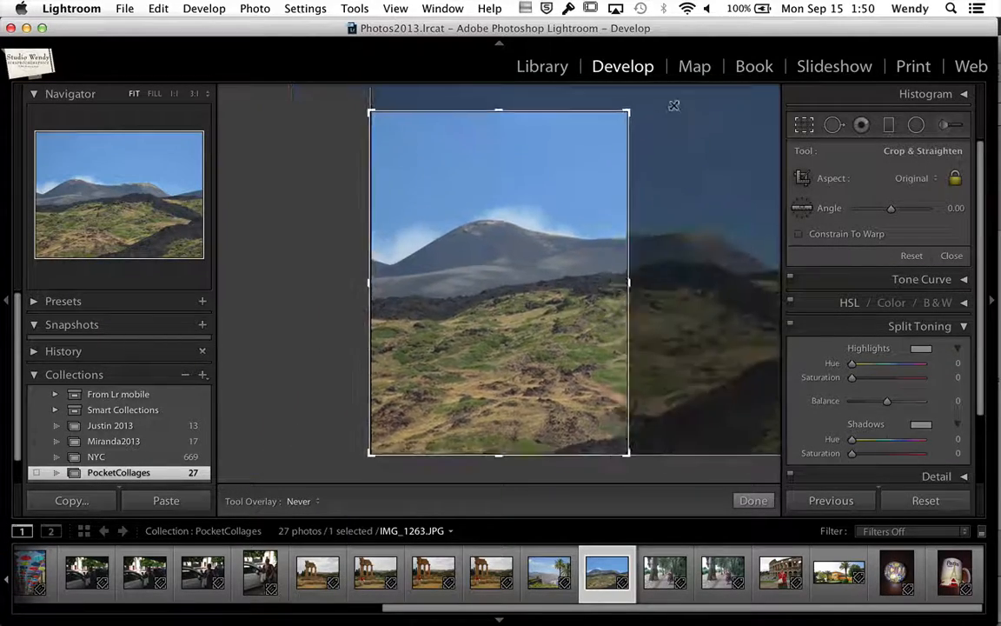
key("x")
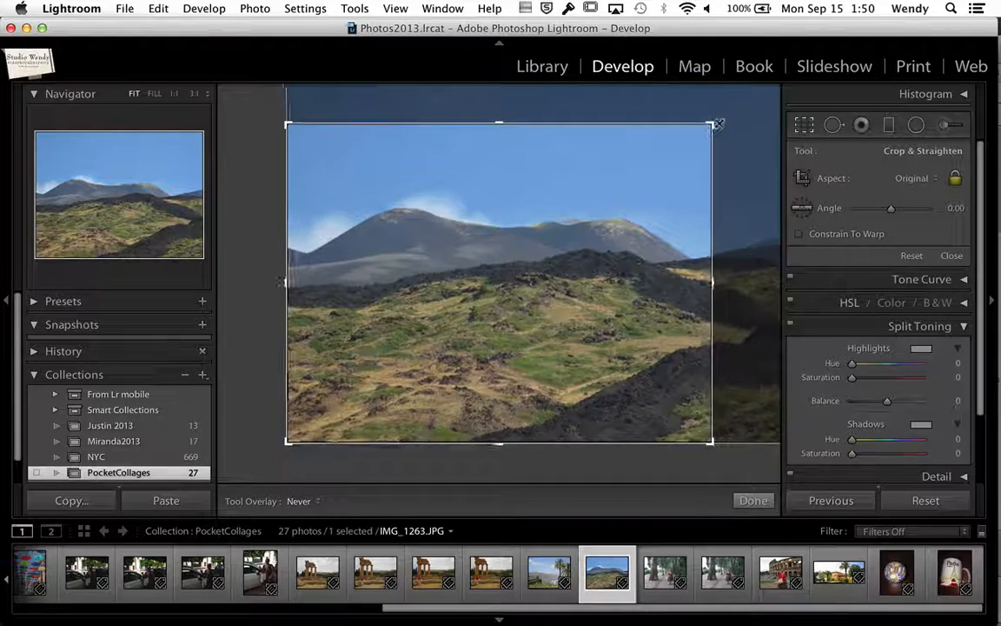
left_click(955, 178)
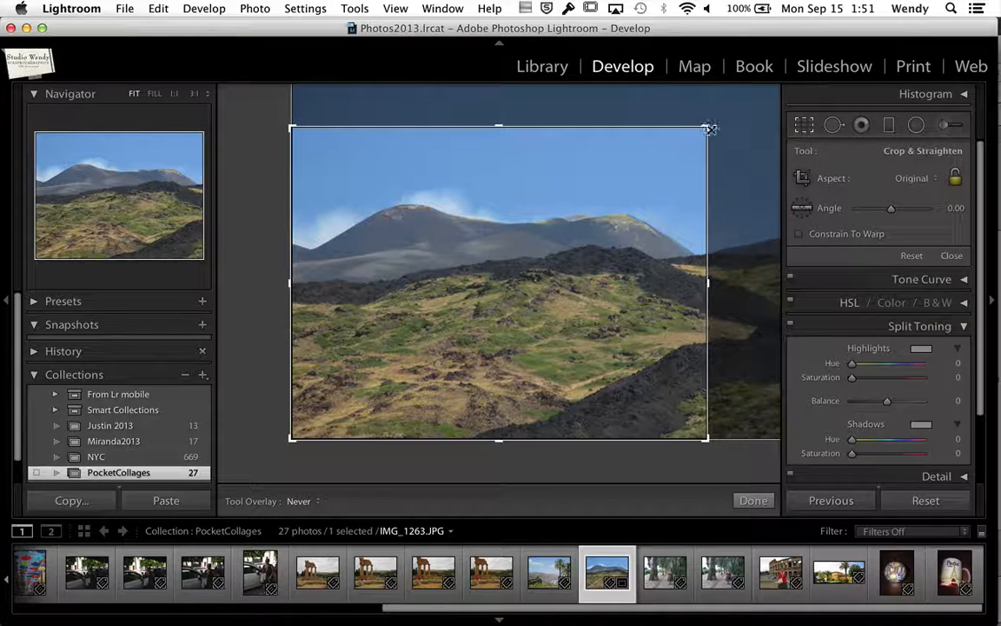
mouse_move(711, 128)
left_mouse_down()
mouse_move(709, 86)
mouse_move(612, 97)
mouse_move(648, 94)
mouse_move(629, 80)
mouse_move(620, 81)
mouse_move(720, 76)
mouse_move(771, 90)
mouse_move(780, 138)
mouse_move(699, 144)
mouse_move(719, 133)
mouse_move(710, 139)
left_mouse_up()
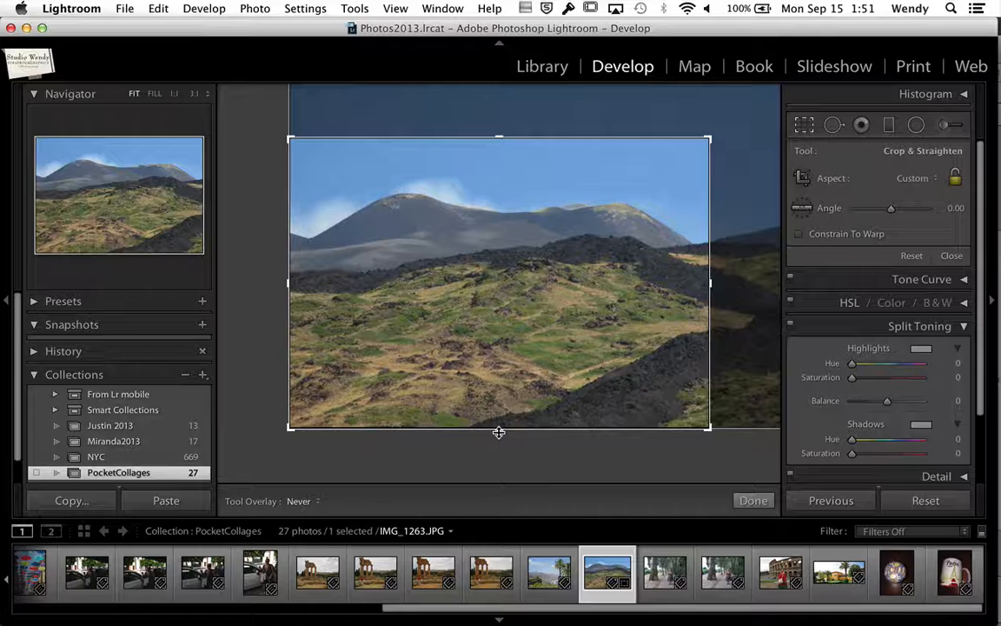
- Return to the Print module and reposition the cropped mountain photo within its collage cell
left_click(911, 68)
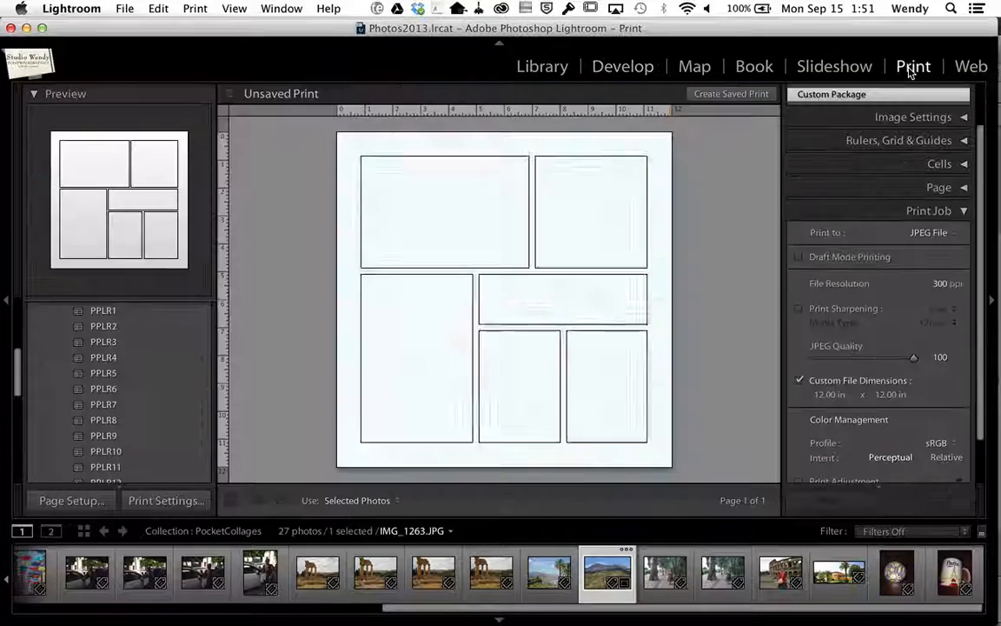
left_click(602, 203)
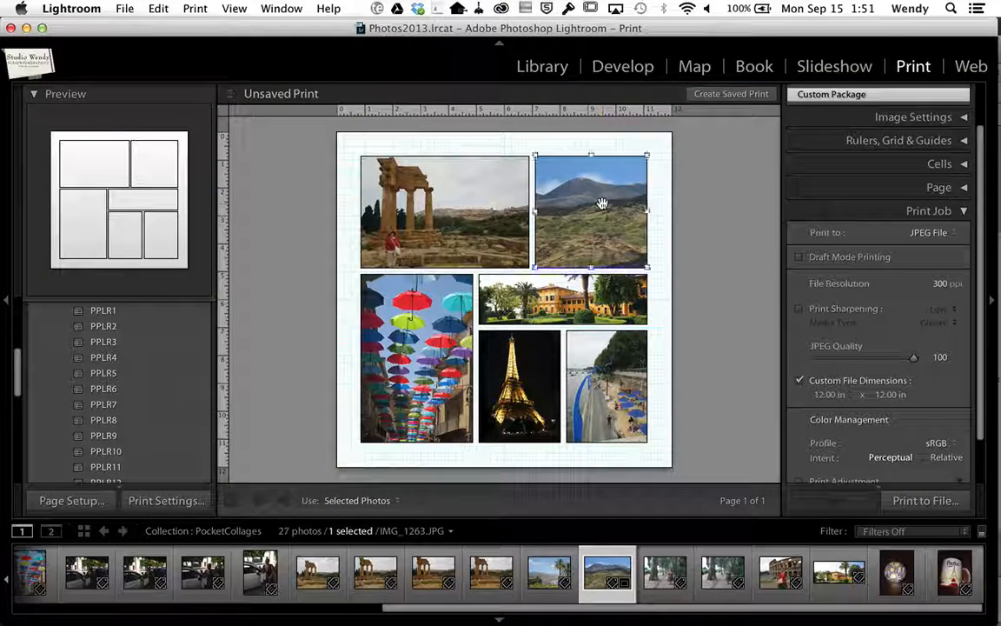
left_click_drag(553, 201, 537, 178)
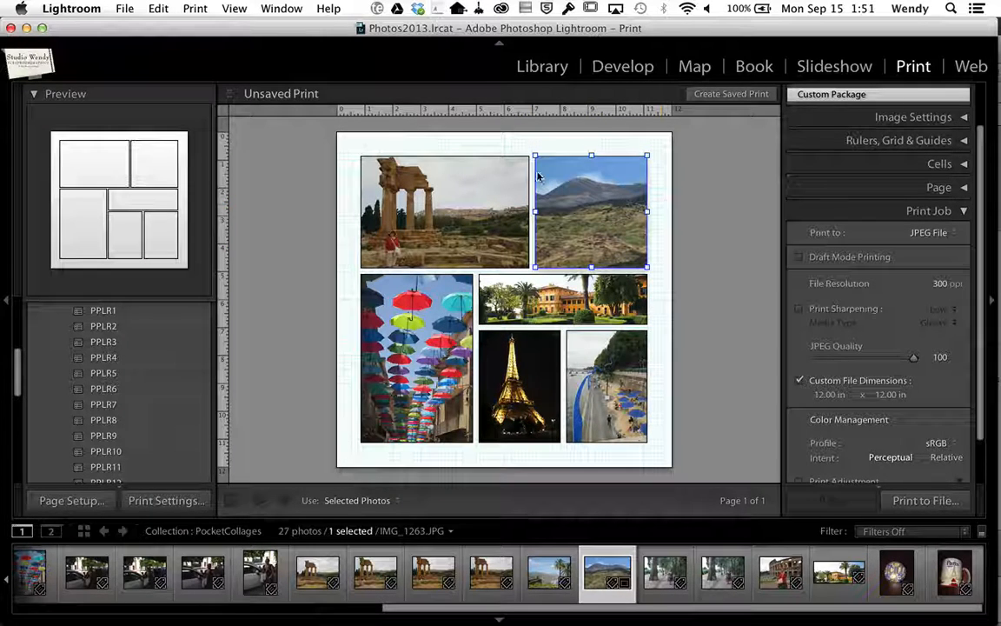